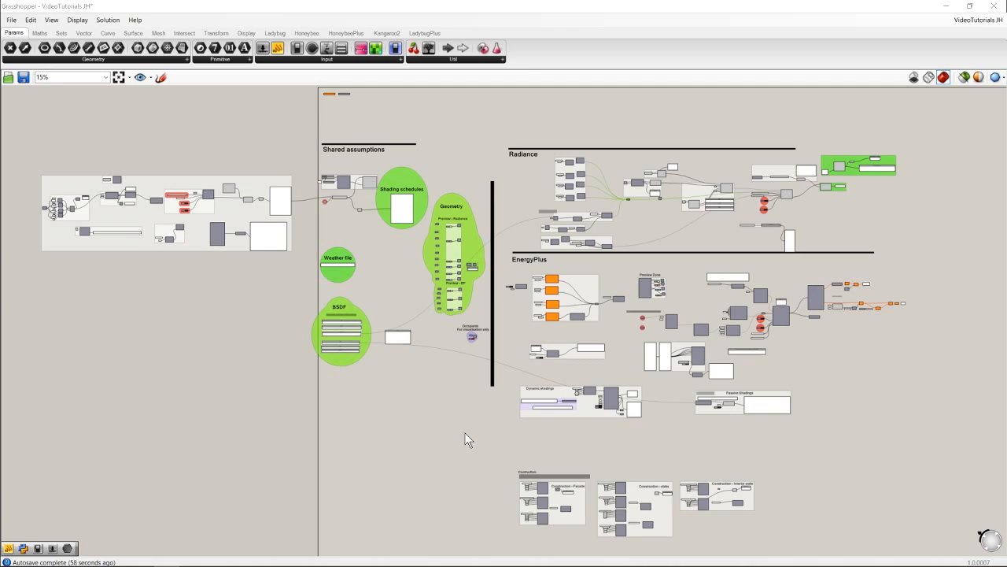
# Examine the shading types in the BSDF group and select the Blind + LowE daylight panel
pyautogui.scroll(8, 551, 209)
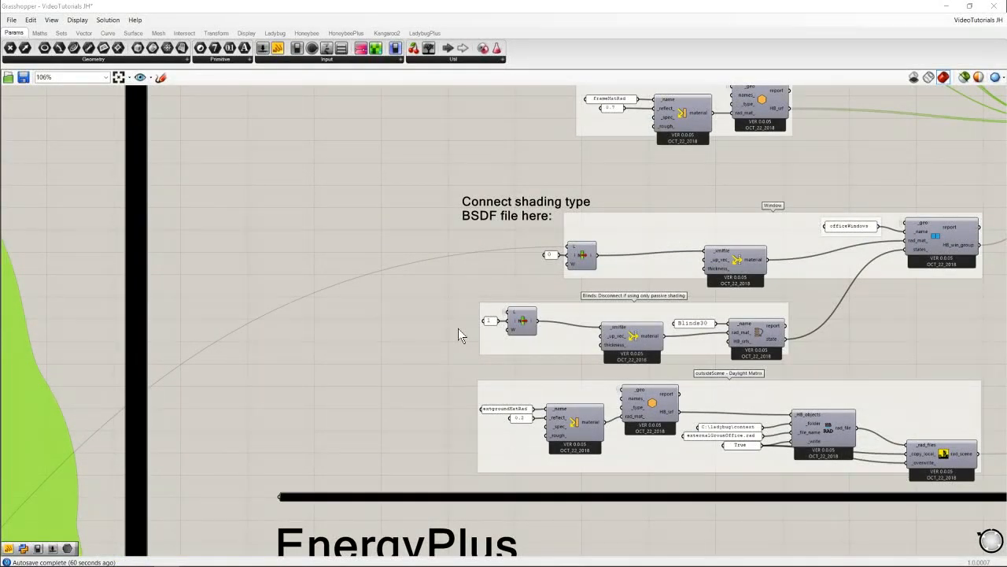
pyautogui.scroll(-6, 458, 328)
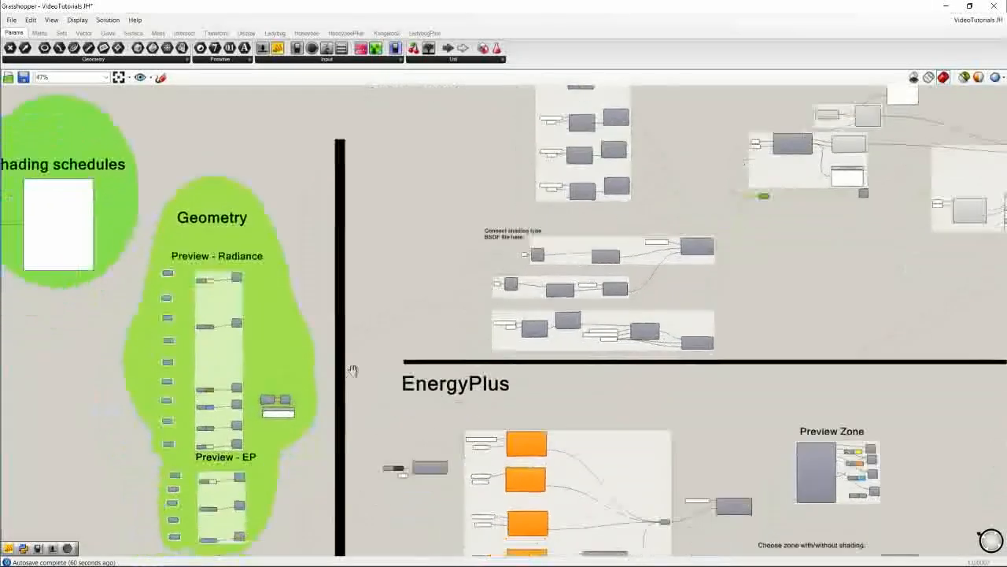
pyautogui.moveTo(349, 365)
pyautogui.mouseDown(button='right')
pyautogui.moveTo(610, 189)
pyautogui.moveTo(683, 167)
pyautogui.mouseUp(button='right')
pyautogui.moveTo(168, 404)
pyautogui.mouseDown(button='right')
pyautogui.moveTo(233, 360)
pyautogui.moveTo(353, 319)
pyautogui.mouseUp(button='right')
pyautogui.scroll(3, 349, 346)
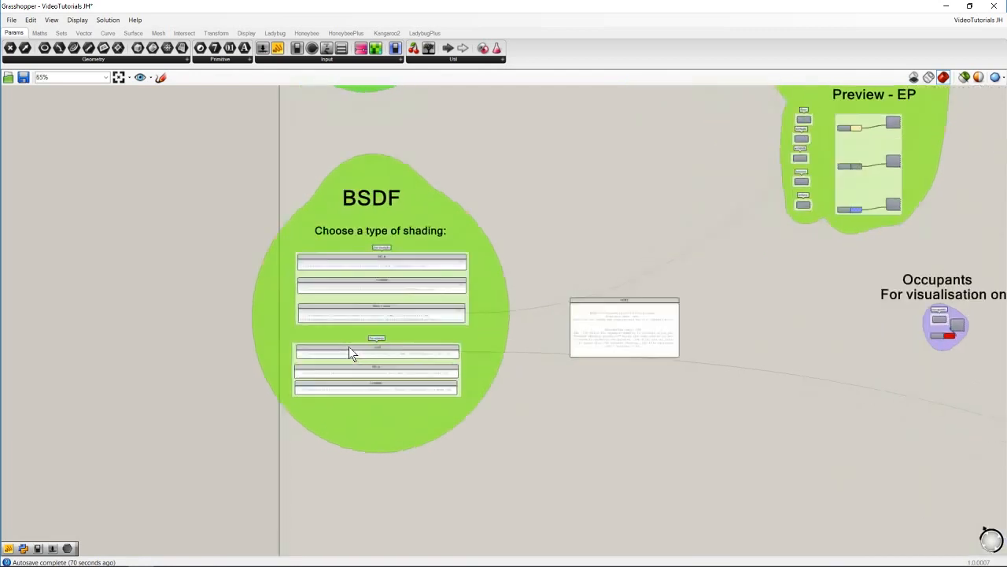
pyautogui.click(403, 300)
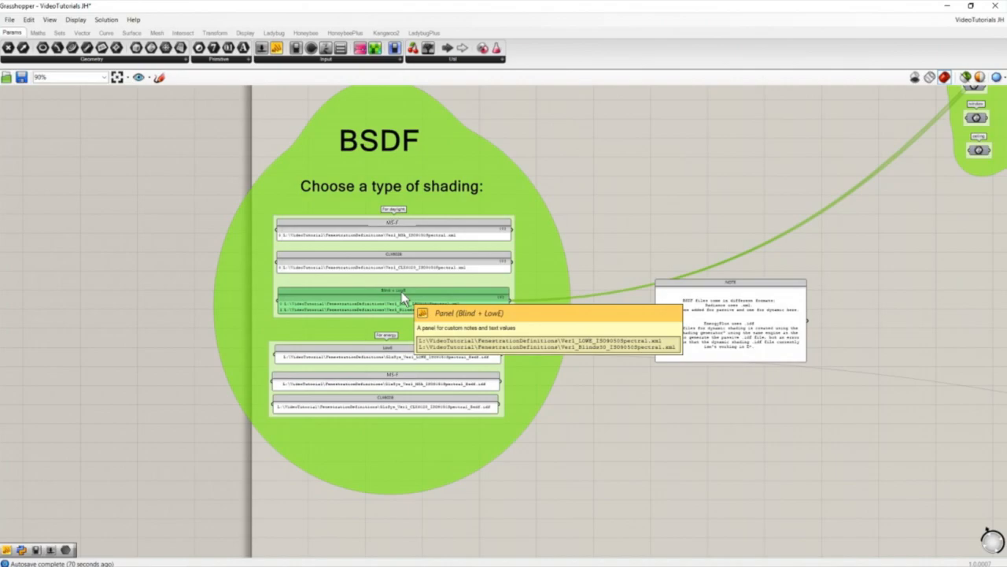
# Trace the Blind + LowE panel's wires to the List Item components in the Radiance window and blinds groups
pyautogui.scroll(1, 699, 211)
pyautogui.moveTo(699, 210); pyautogui.dragTo(379, 274, button='right')
pyautogui.scroll(-4, 360, 279)
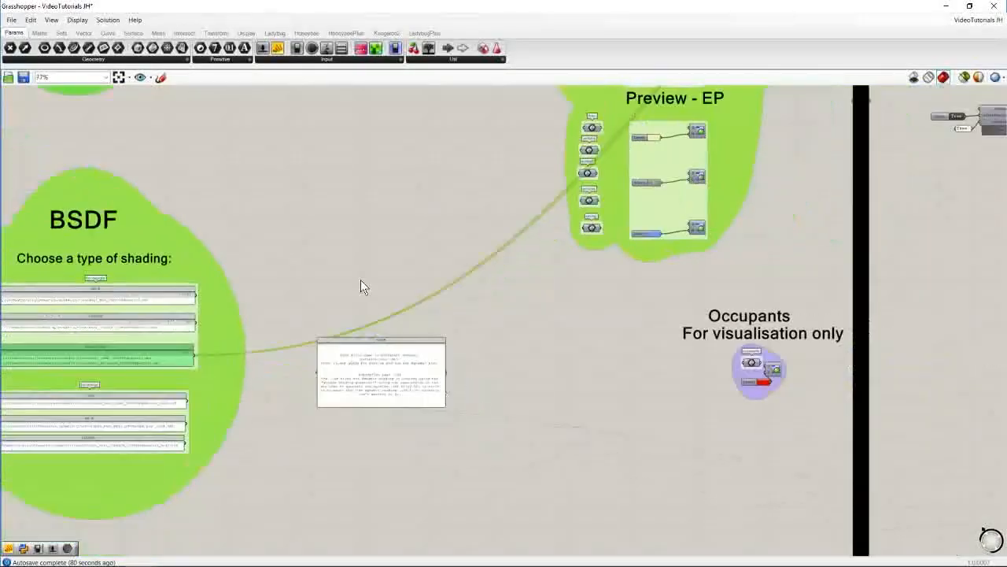
pyautogui.moveTo(607, 199); pyautogui.dragTo(456, 387, button='right')
pyautogui.moveTo(672, 177); pyautogui.dragTo(583, 252, button='right')
pyautogui.scroll(6, 620, 240)
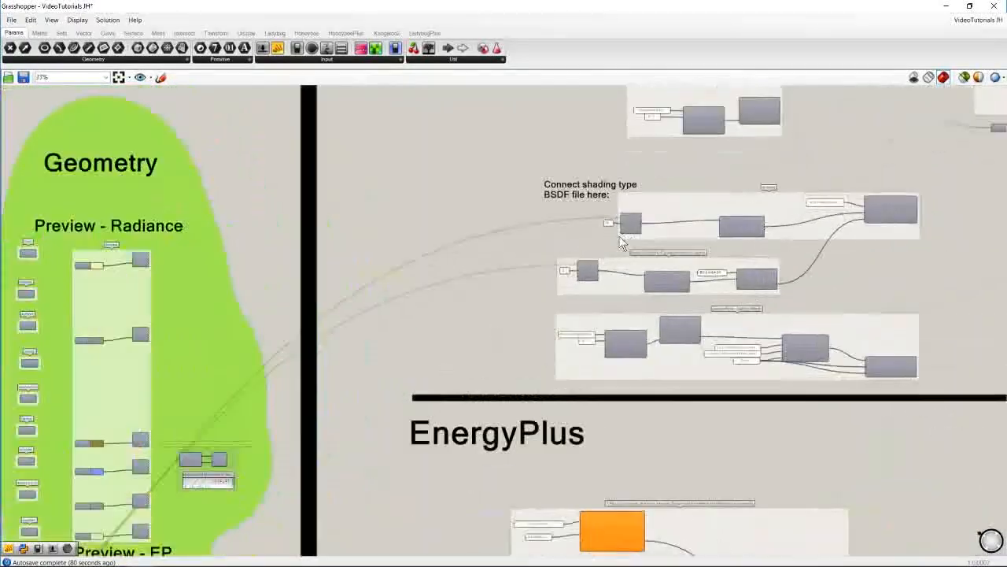
pyautogui.scroll(1, 619, 239)
pyautogui.moveTo(687, 232)
pyautogui.mouseDown(button='right')
pyautogui.moveTo(576, 215)
pyautogui.moveTo(541, 179)
pyautogui.mouseUp(button='right')
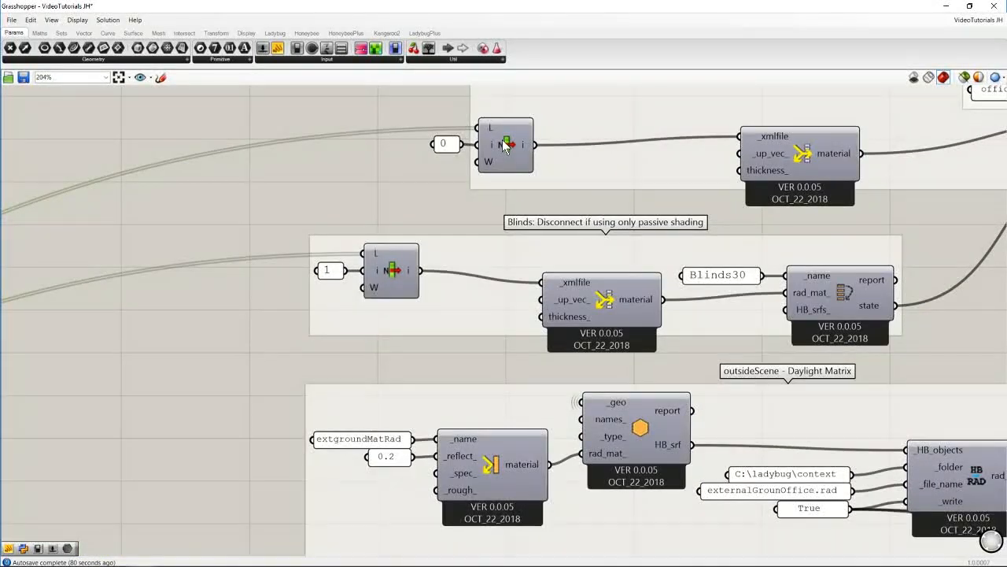
pyautogui.click(390, 281)
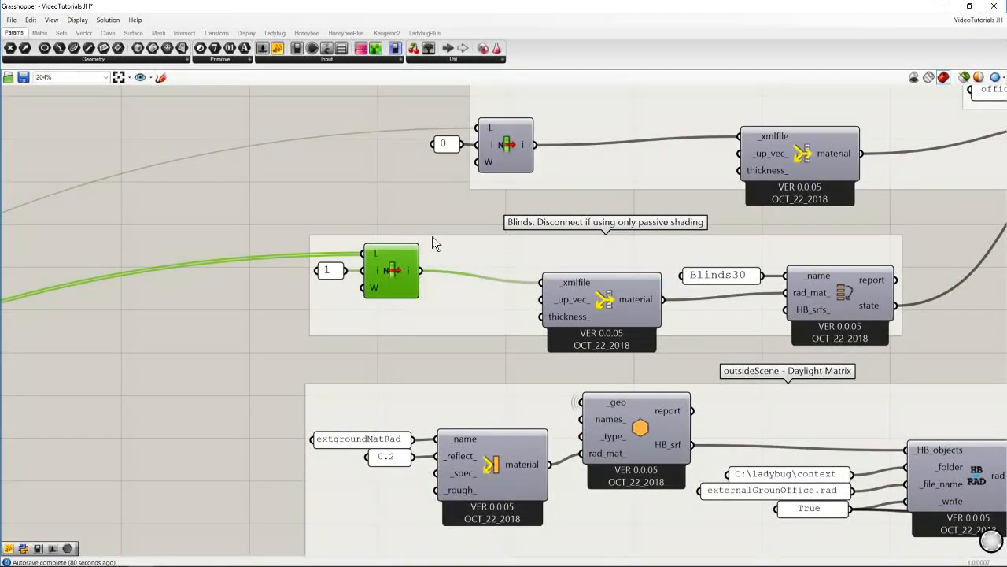
pyautogui.moveTo(554, 128); pyautogui.dragTo(518, 297, button='right')
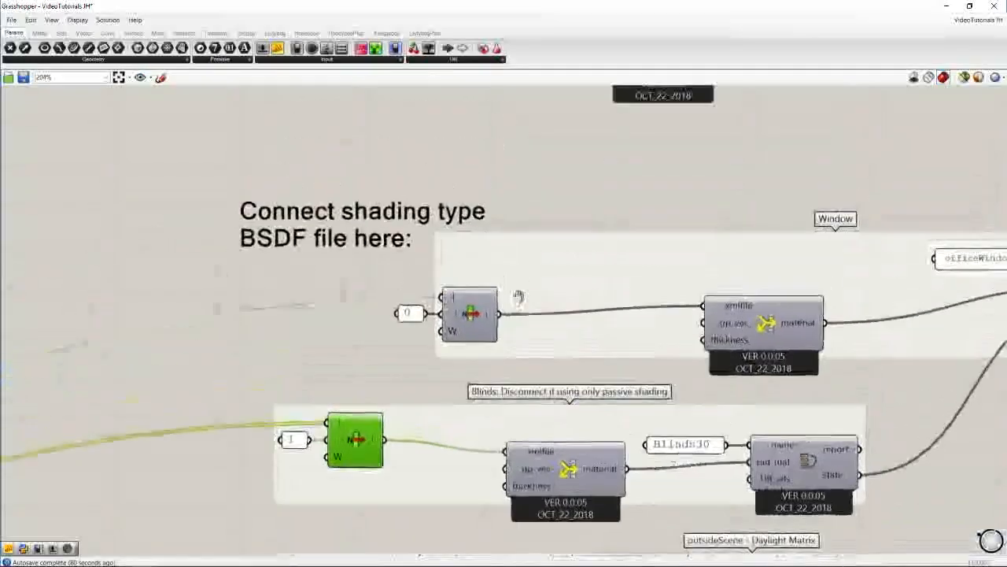
# Add a panel above the Window group and connect that group's List Item output to it
pyautogui.doubleClick(645, 197)
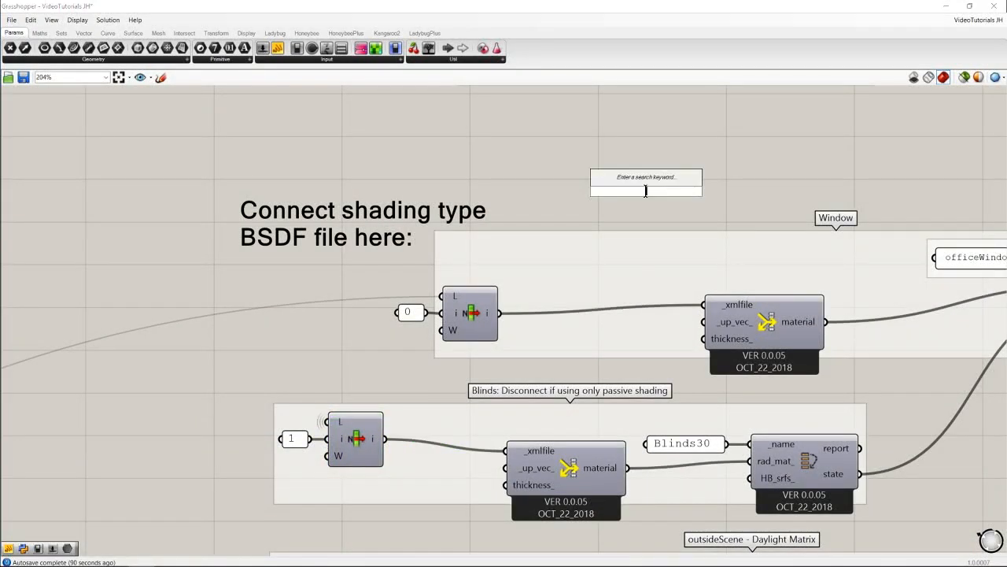
pyautogui.write('panel')
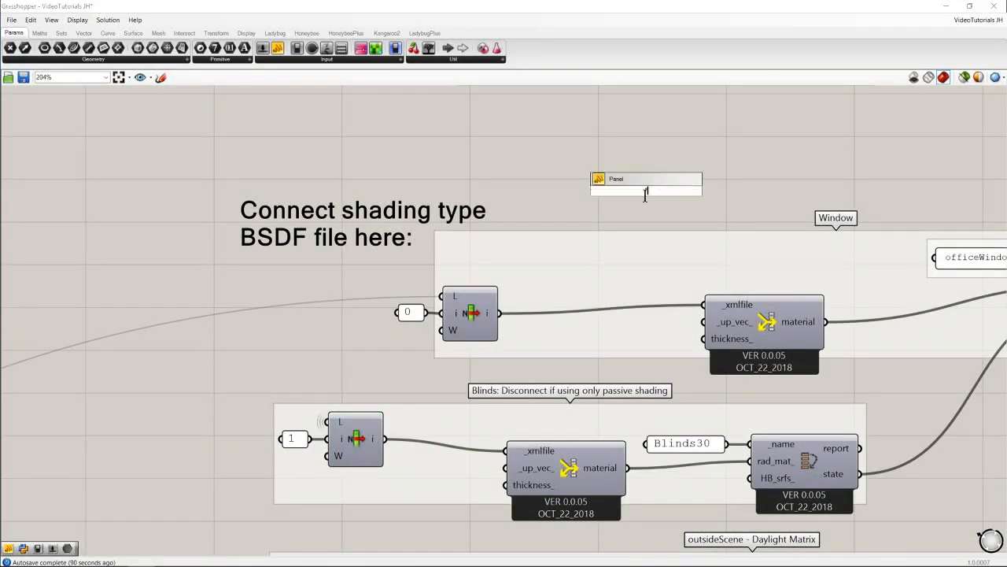
pyautogui.press('Return')
pyautogui.moveTo(493, 312); pyautogui.dragTo(579, 191)
pyautogui.moveTo(763, 309); pyautogui.dragTo(634, 284, button='right')
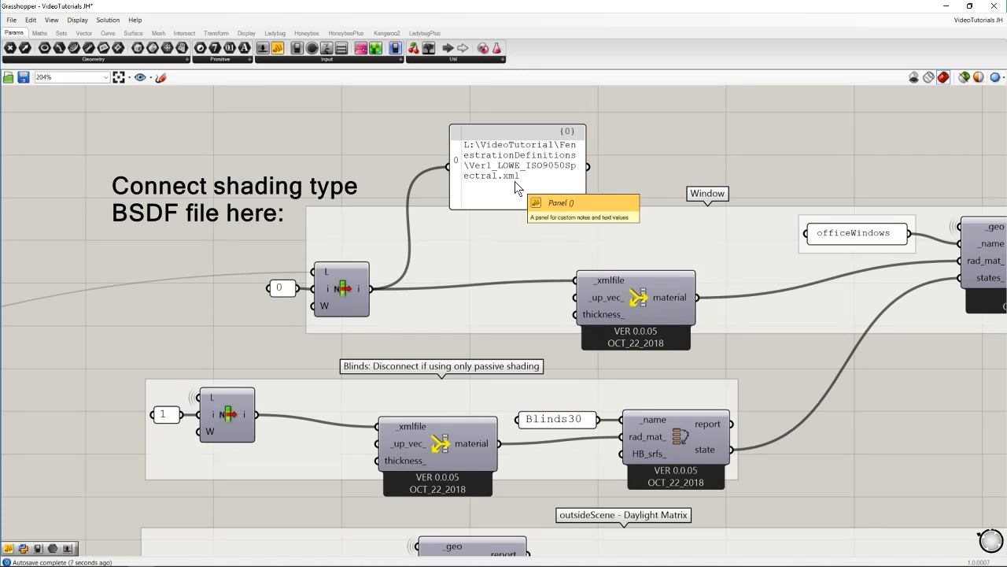
# Connect the blinds group's List Item output to the panel in place of the window one, and delete the panel
pyautogui.click(252, 429)
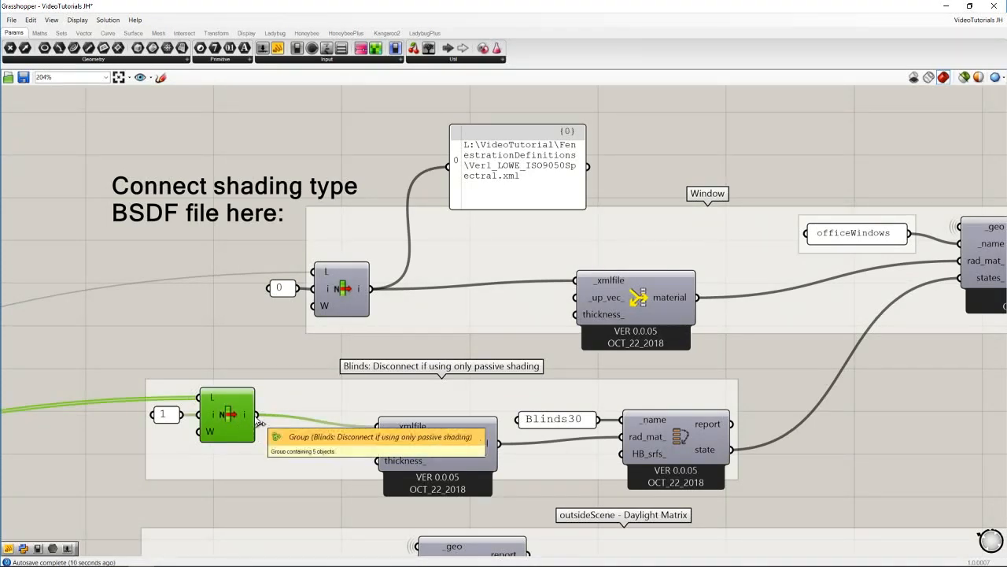
pyautogui.moveTo(257, 414); pyautogui.dragTo(451, 167)
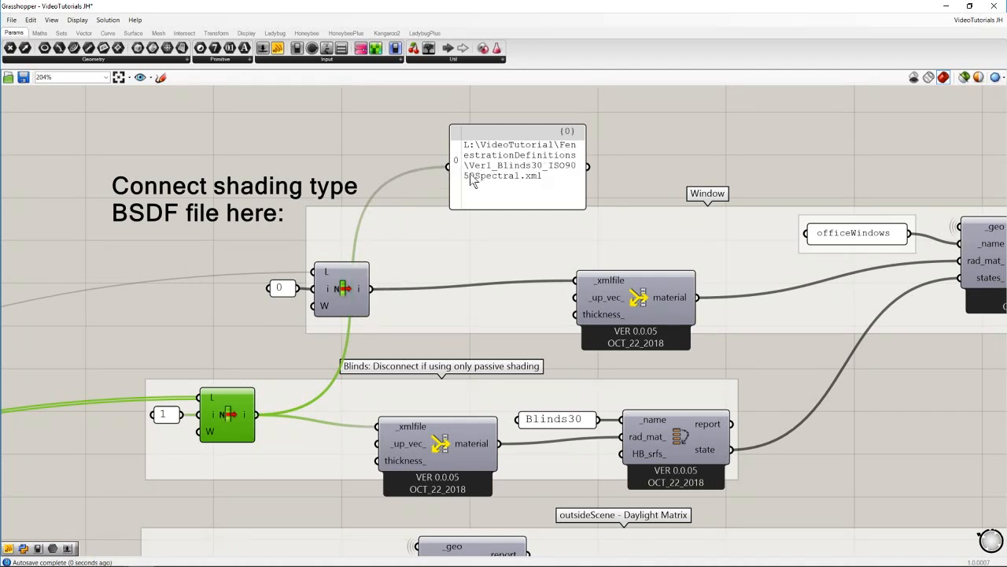
pyautogui.click(523, 184)
pyautogui.press('Delete')
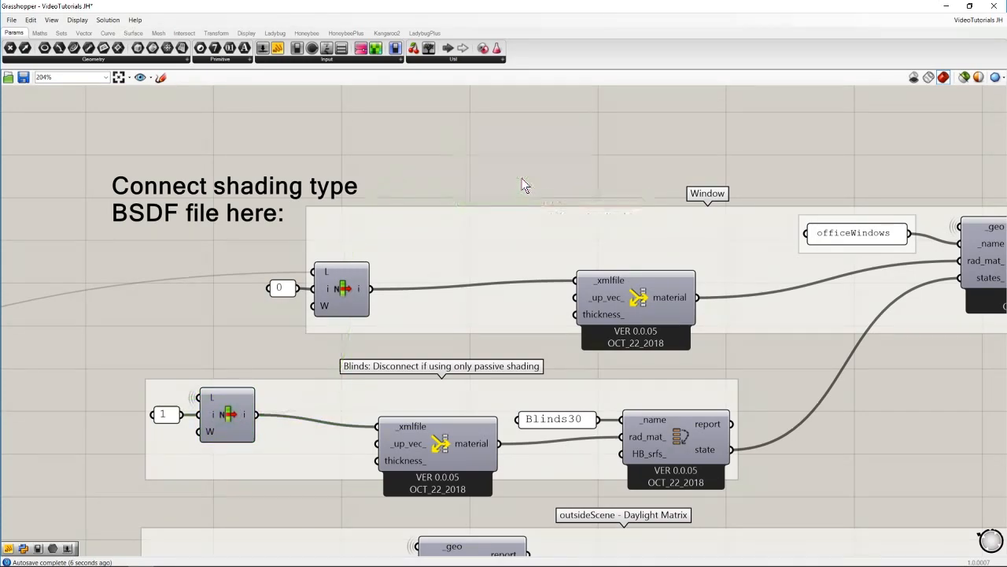
# Inspect the blinds chain from the List Item through Radiance BSDF Material and WindowGroup State to the window group component
pyautogui.moveTo(723, 380); pyautogui.dragTo(542, 270, button='right')
pyautogui.moveTo(383, 308); pyautogui.dragTo(452, 283, button='right')
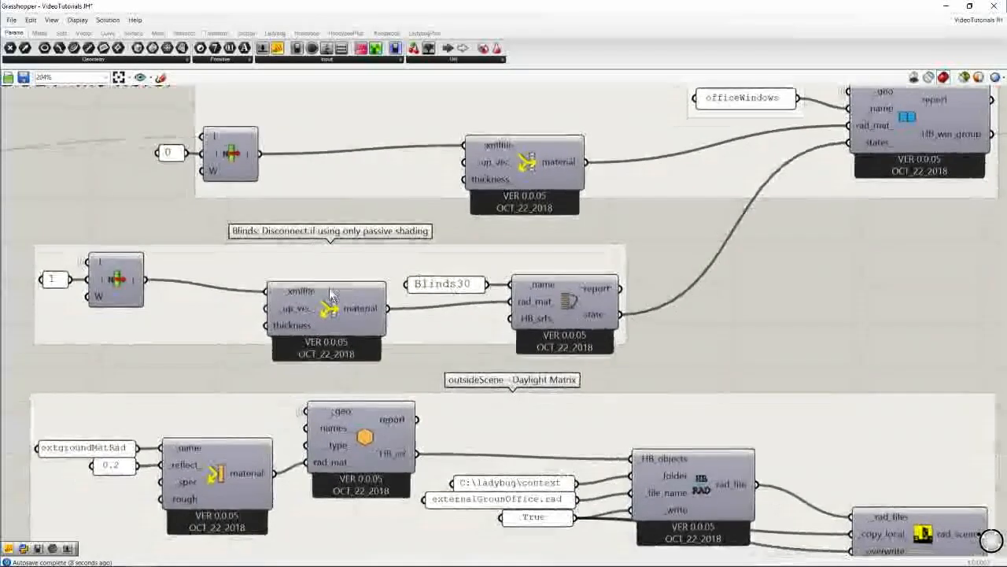
pyautogui.click(114, 292)
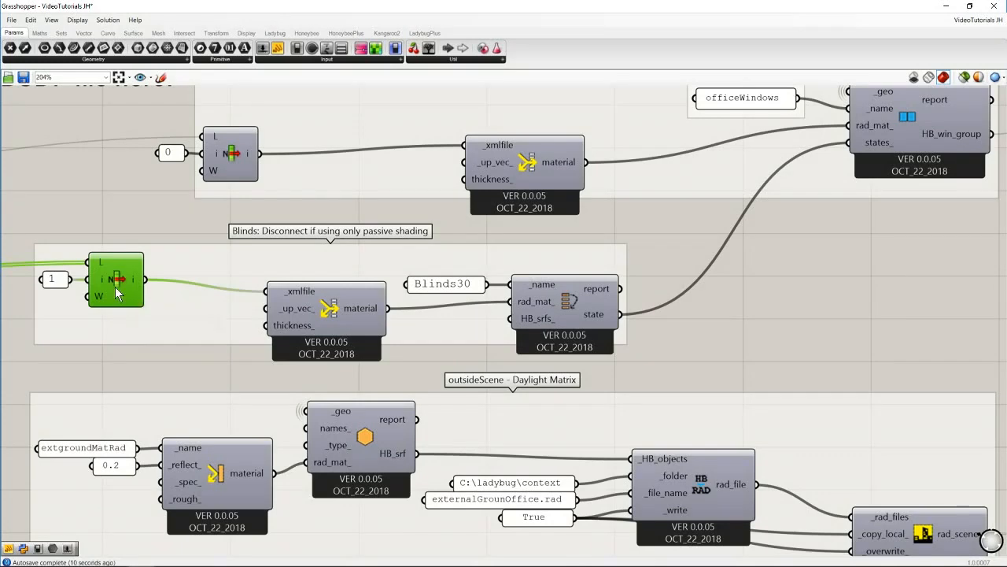
pyautogui.click(333, 314)
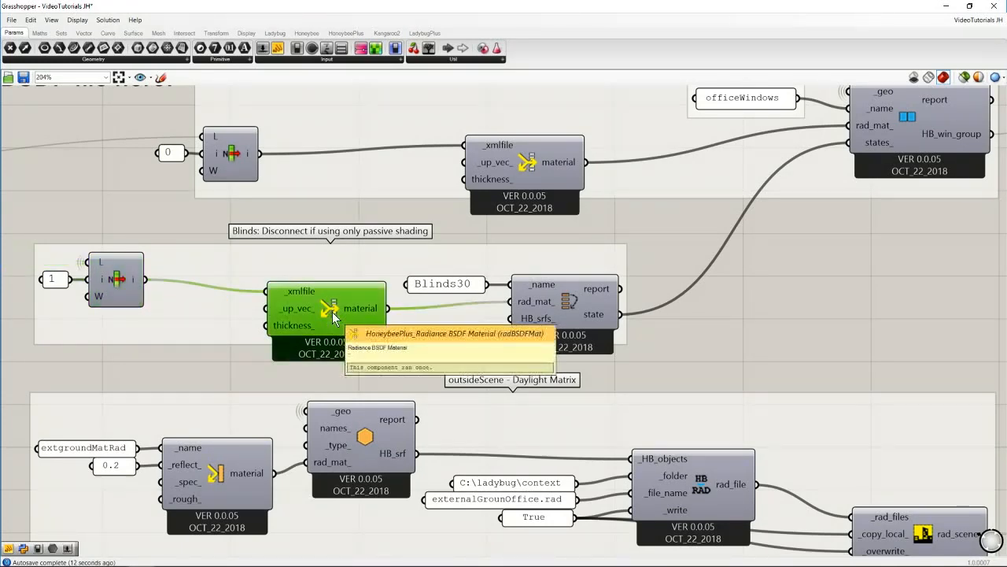
pyautogui.moveTo(594, 315); pyautogui.dragTo(433, 321, button='right')
pyautogui.click(432, 321)
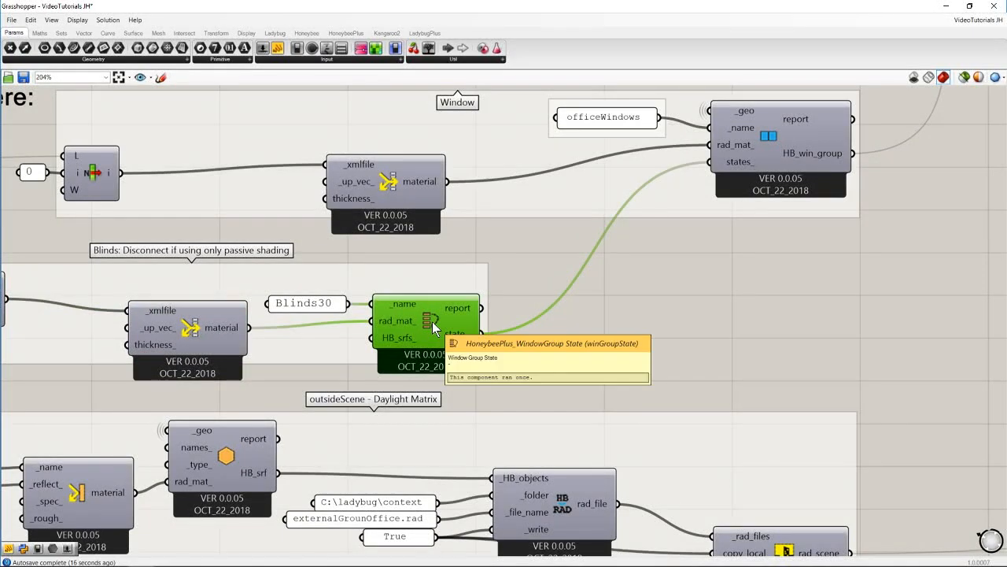
pyautogui.moveTo(680, 298); pyautogui.dragTo(641, 375, button='right')
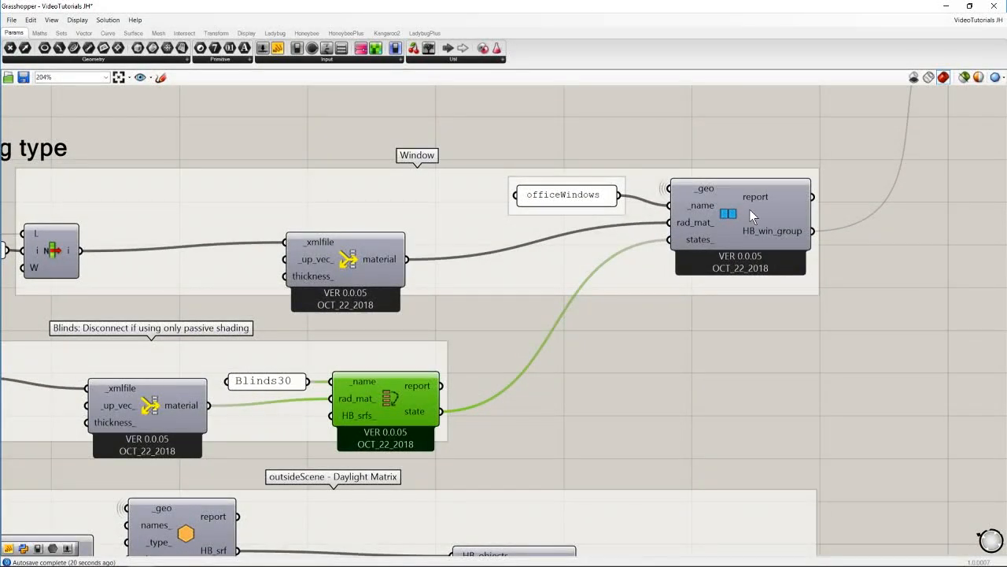
pyautogui.click(750, 209)
pyautogui.moveTo(697, 143); pyautogui.dragTo(512, 266, button='right')
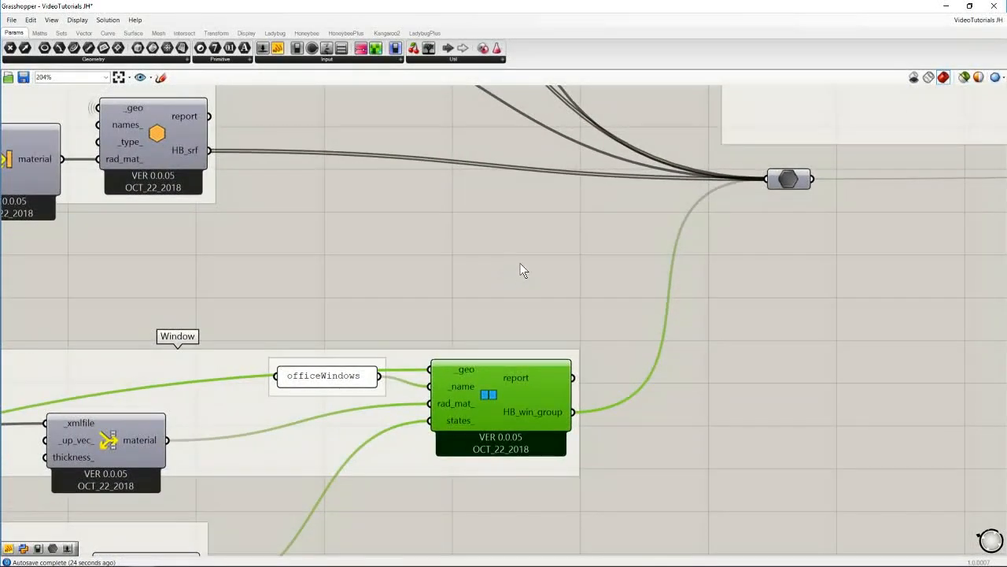
# Inspect the parameter collecting the Honeybee objects and the floor material with its reflectance input in the Surfaces group
pyautogui.click(777, 180)
pyautogui.scroll(-5, 652, 333)
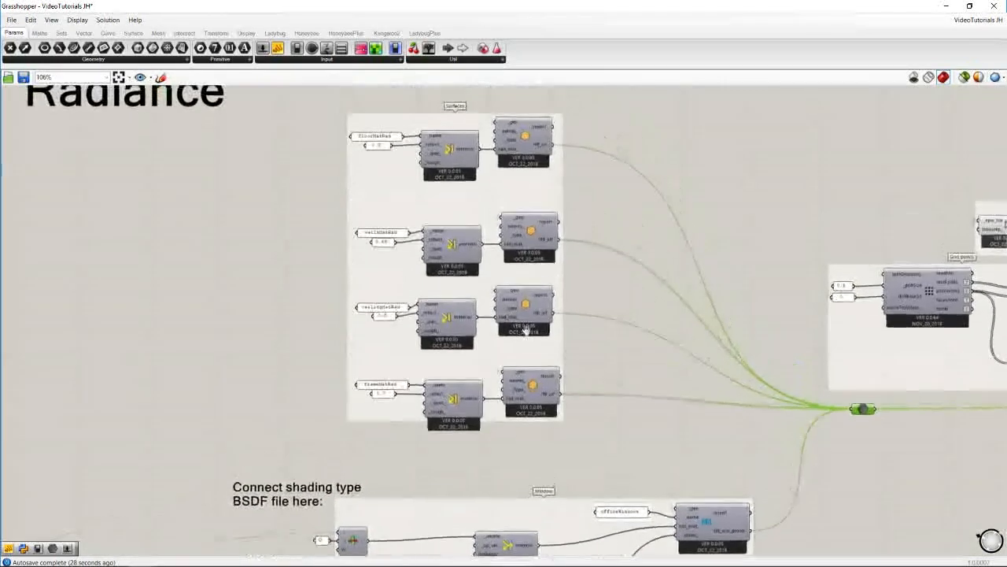
pyautogui.scroll(2, 505, 335)
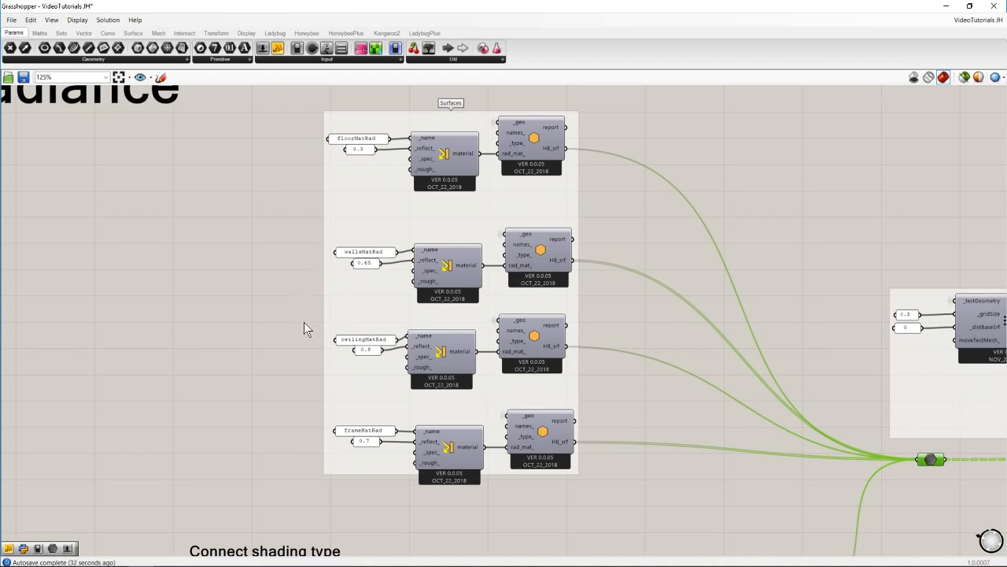
pyautogui.click(438, 152)
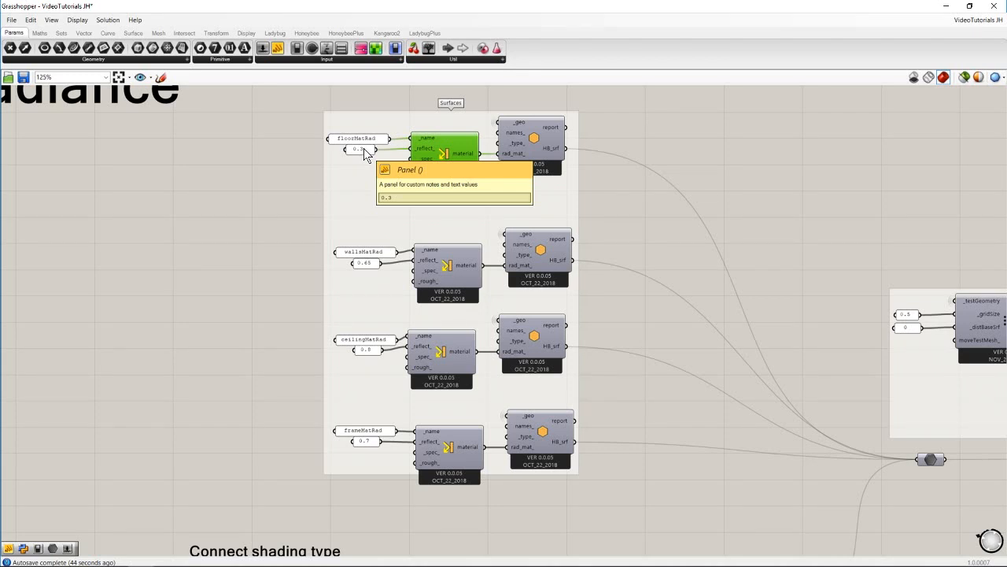
pyautogui.click(302, 187)
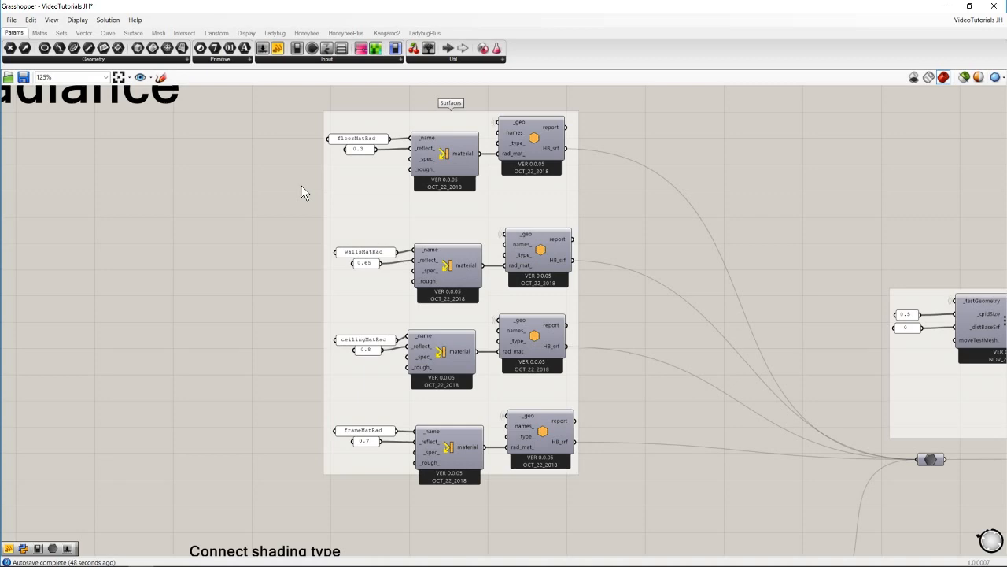
# Inspect the Honeybee surface components for the frame, ceiling, walls and floor in the Surfaces group
pyautogui.moveTo(797, 398); pyautogui.dragTo(654, 351, button='right')
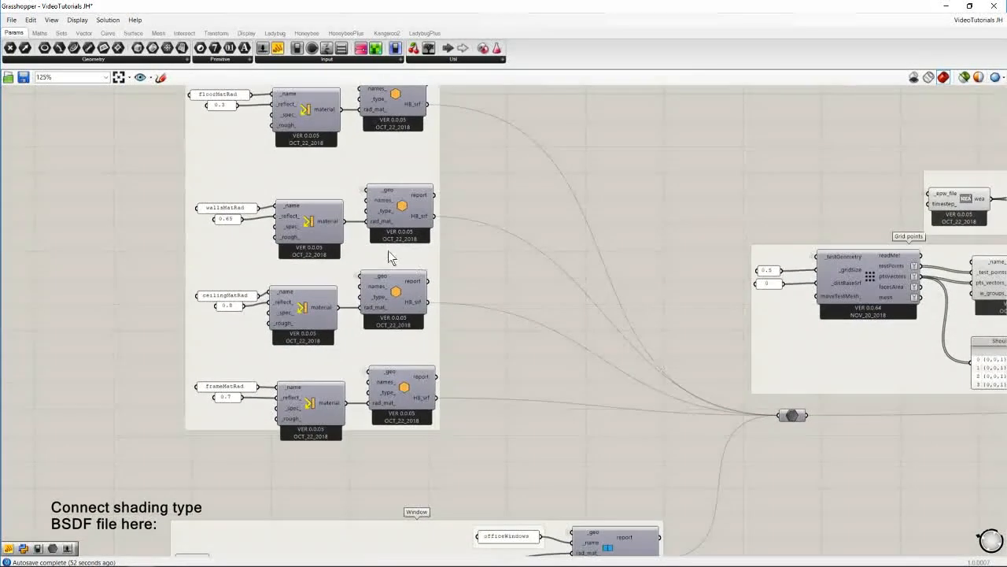
pyautogui.click(405, 385)
pyautogui.click(408, 293)
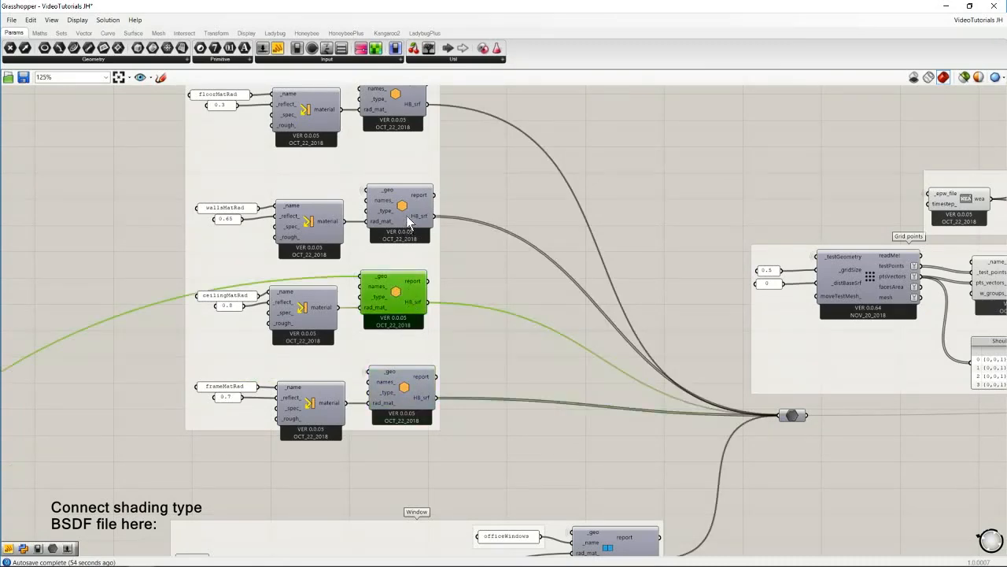
pyautogui.click(397, 206)
pyautogui.click(385, 96)
pyautogui.moveTo(386, 96); pyautogui.dragTo(409, 149, button='right')
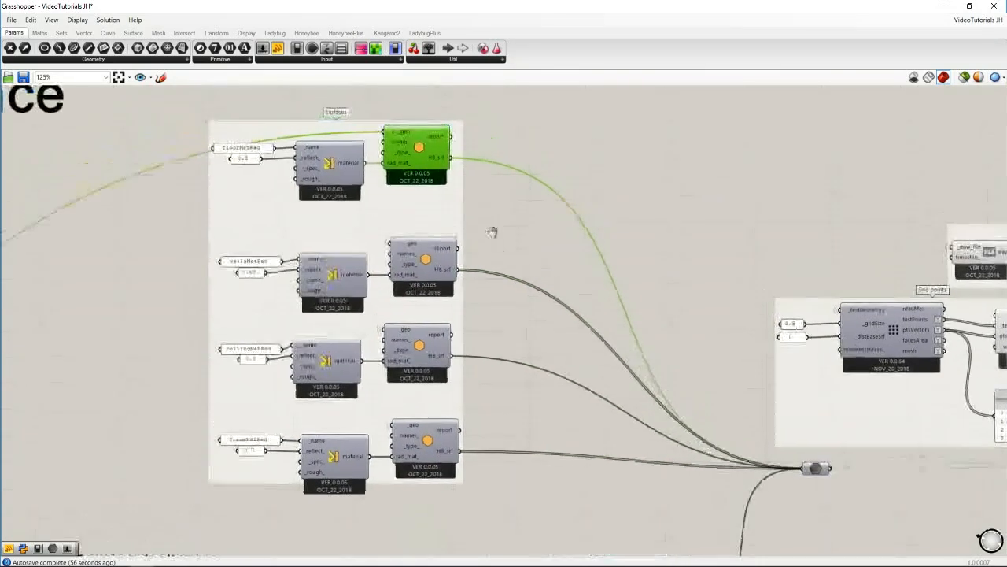
# Follow the collected Honeybee objects to the Run Radiance Analysis component and examine its inputs
pyautogui.click(592, 503)
pyautogui.moveTo(832, 485); pyautogui.dragTo(331, 351, button='right')
pyautogui.moveTo(477, 339); pyautogui.dragTo(399, 342, button='right')
pyautogui.click(244, 337)
pyautogui.moveTo(634, 337); pyautogui.dragTo(396, 329, button='right')
pyautogui.moveTo(990, 298); pyautogui.dragTo(533, 258, button='right')
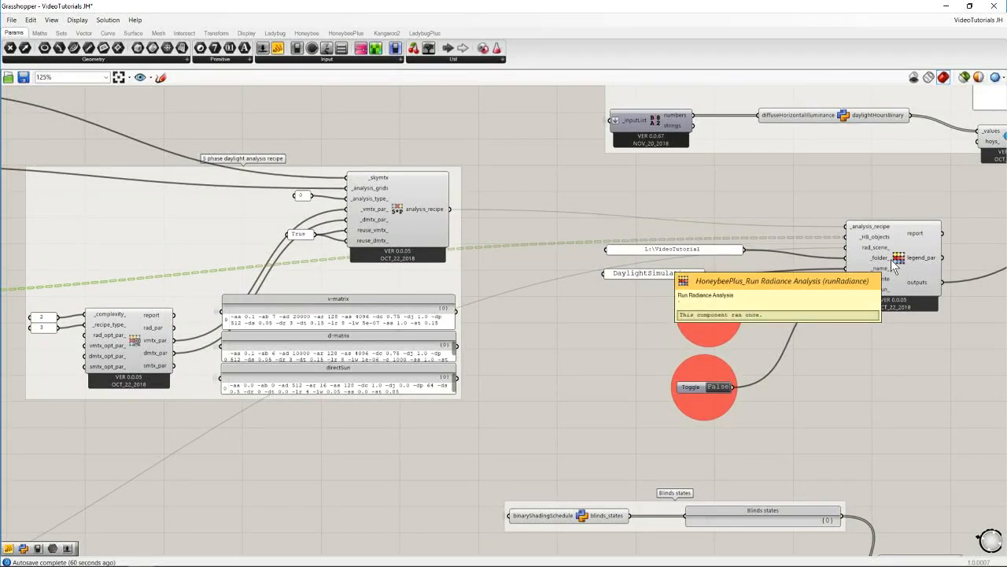
pyautogui.click(890, 243)
# Inspect the test-point generator with its grid size input and the analysis grid component in the Grid points group
pyautogui.moveTo(468, 263); pyautogui.dragTo(800, 318, button='right')
pyautogui.moveTo(350, 244); pyautogui.dragTo(488, 257, button='right')
pyautogui.moveTo(404, 278); pyautogui.dragTo(563, 295, button='right')
pyautogui.click(282, 240)
pyautogui.click(423, 247)
pyautogui.click(256, 228)
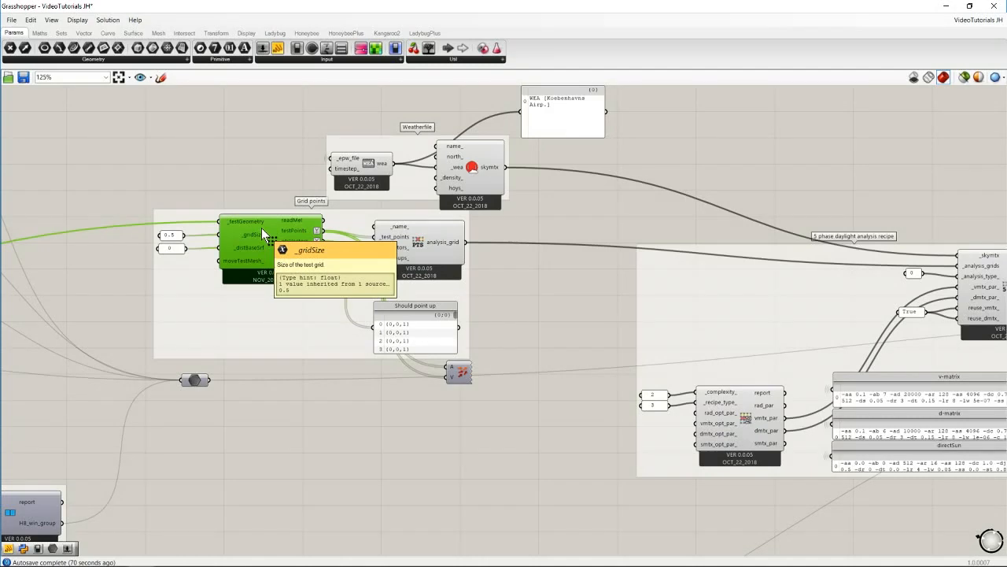
pyautogui.click(570, 322)
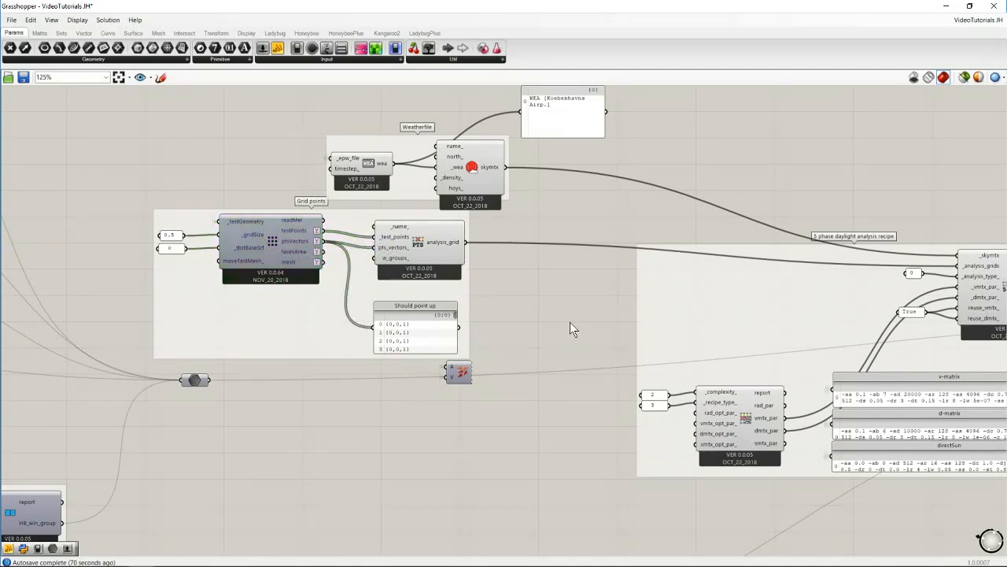
pyautogui.moveTo(570, 321); pyautogui.dragTo(344, 264, button='right')
pyautogui.click(218, 225)
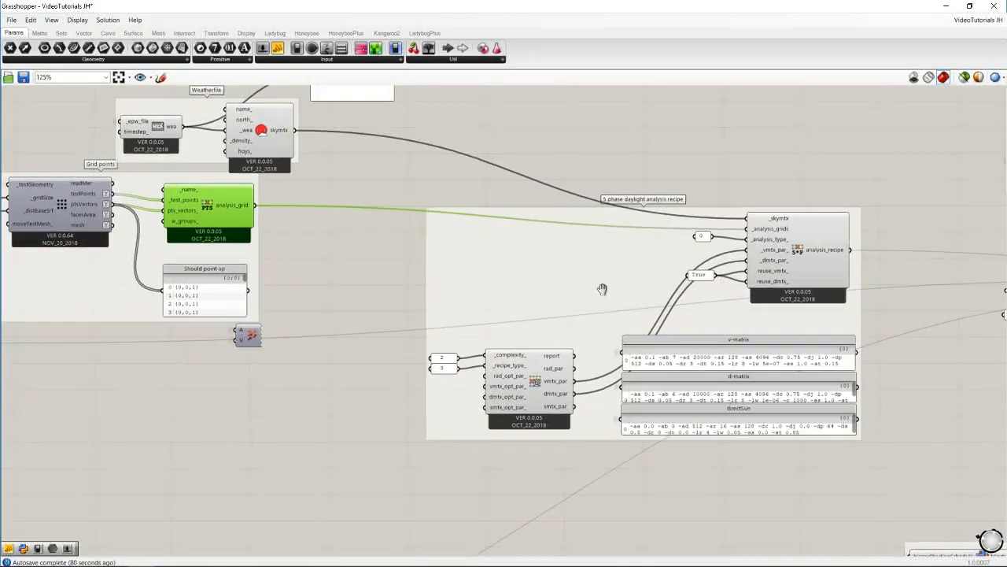
# Examine the Grid-Based Five-Phase Daylight Recipe, its analysis type input and its matrix parameter panels
pyautogui.moveTo(605, 288); pyautogui.dragTo(452, 289, button='right')
pyautogui.click(644, 248)
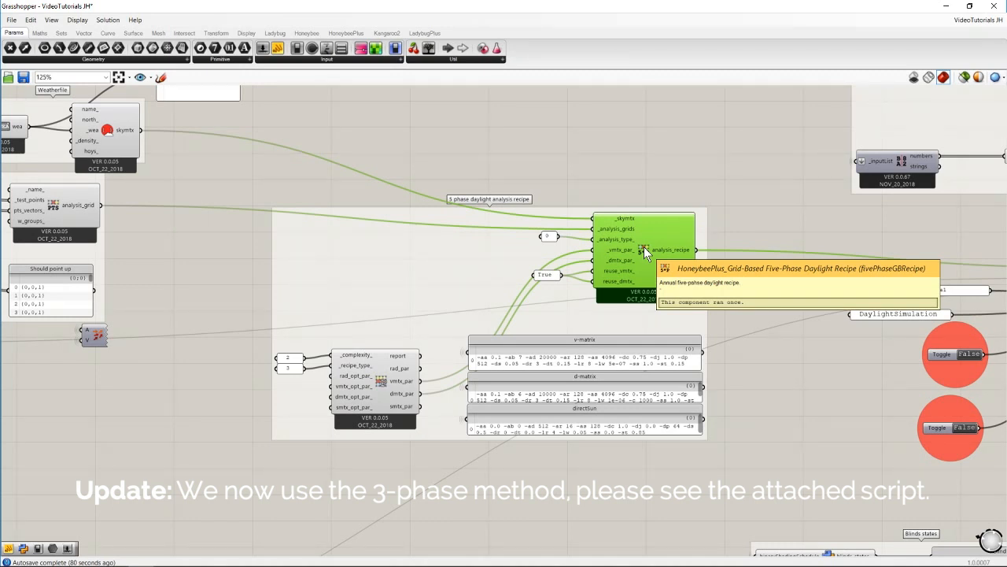
pyautogui.scroll(2, 644, 246)
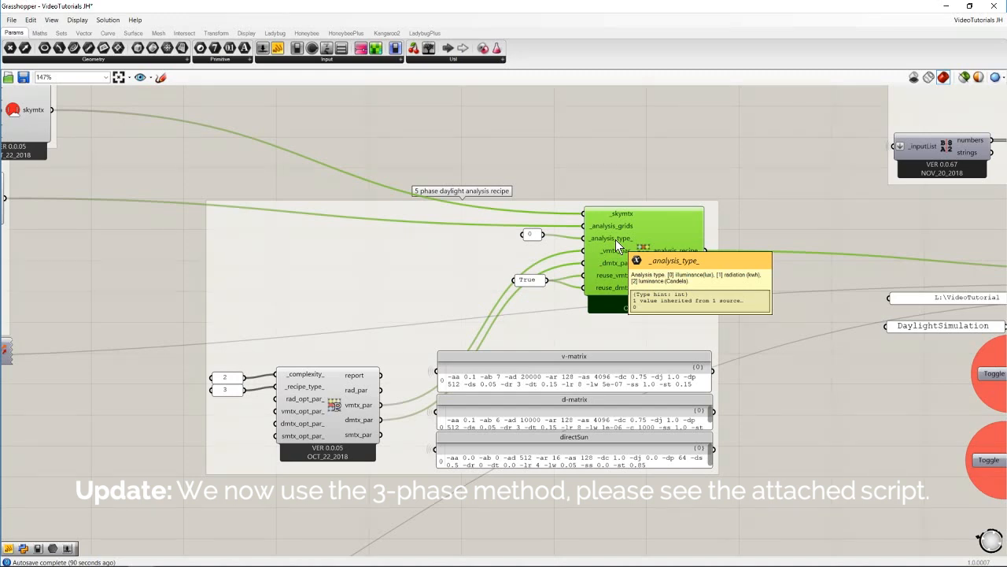
pyautogui.moveTo(941, 470); pyautogui.dragTo(903, 444, button='right')
pyautogui.moveTo(740, 487); pyautogui.dragTo(727, 398)
pyautogui.moveTo(860, 396); pyautogui.dragTo(788, 381, button='right')
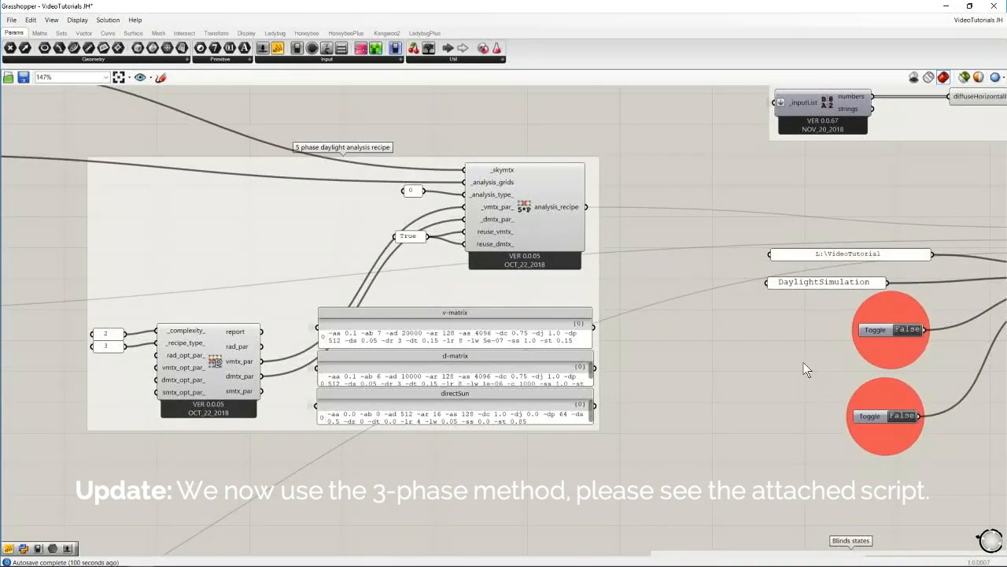
# Examine the Run Radiance Analysis component's folder, name, write and run inputs, and follow its outputs to the Spatial Daylight Autonomy component
pyautogui.moveTo(883, 358); pyautogui.dragTo(497, 350, button='right')
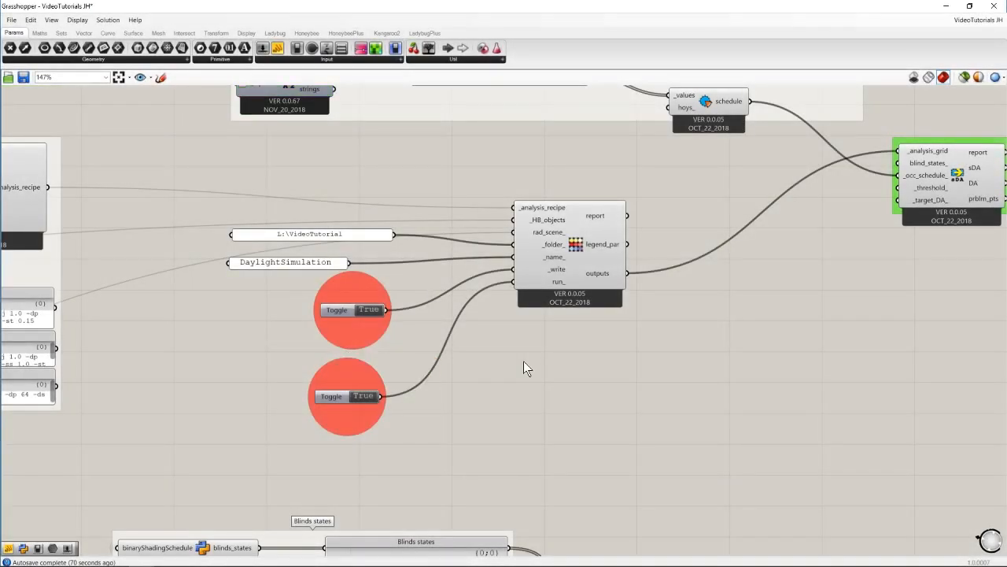
pyautogui.moveTo(605, 282)
pyautogui.moveTo(563, 409); pyautogui.dragTo(283, 337, button='right')
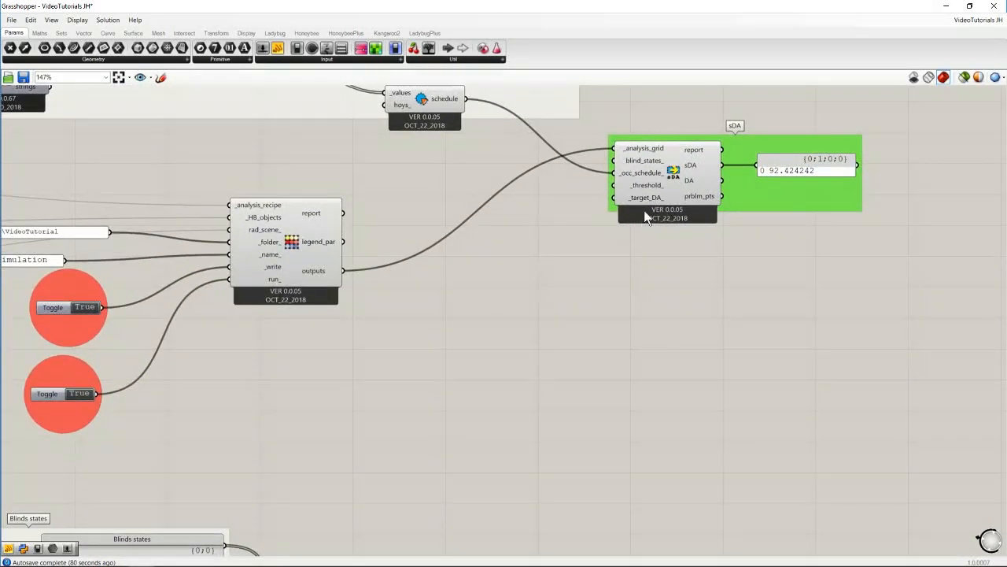
pyautogui.click(677, 173)
pyautogui.moveTo(674, 174)
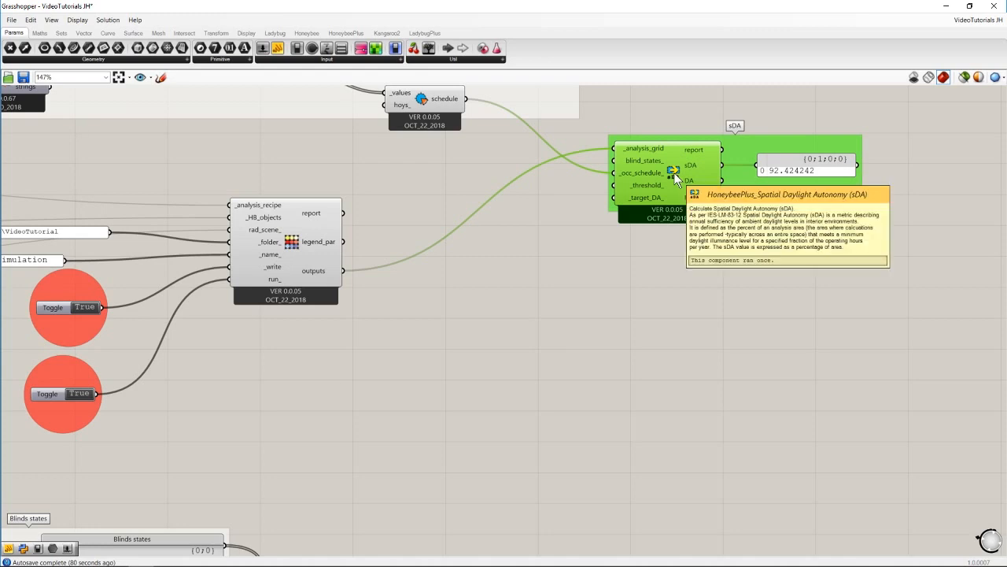
# Connect the Blinds states panel to the blind_states_ input of the Spatial Daylight Autonomy component
pyautogui.scroll(-3, 496, 331)
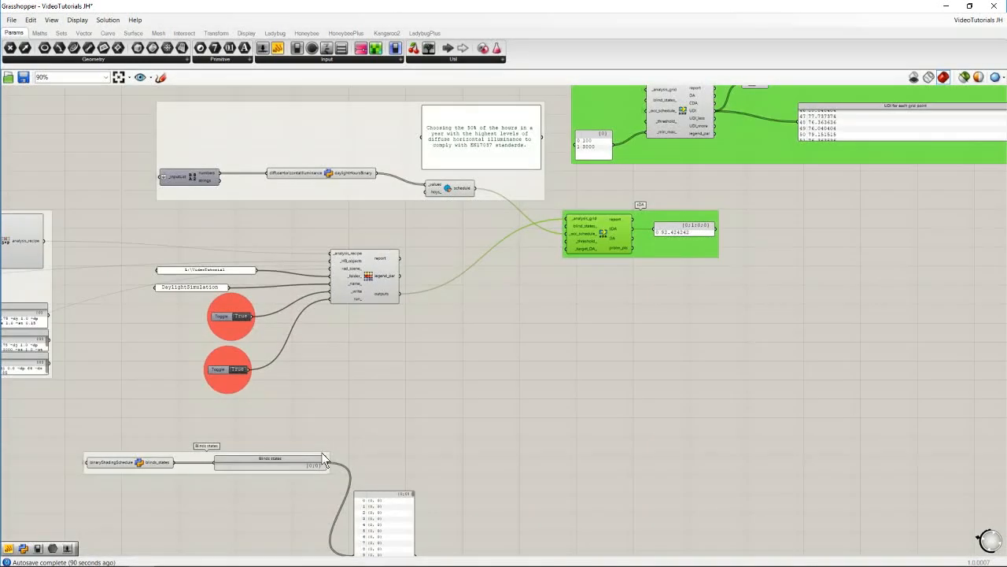
pyautogui.moveTo(329, 464); pyautogui.dragTo(585, 225)
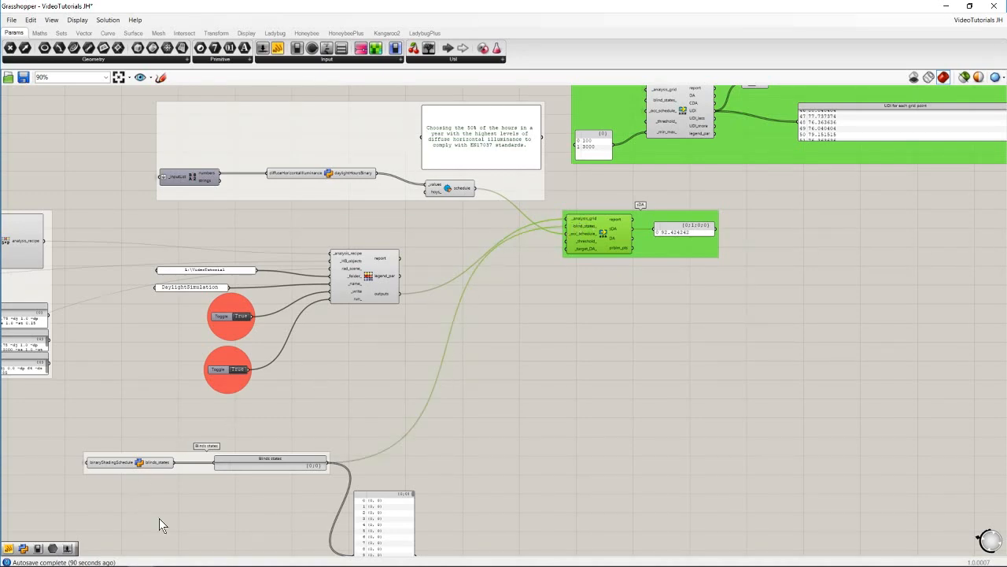
pyautogui.click(166, 496)
# Inspect the binaryShadingSchedule Python script in the Blinds states group and read through the hourly blind states in the connected panel
pyautogui.moveTo(167, 496); pyautogui.dragTo(511, 376, button='right')
pyautogui.scroll(4, 403, 339)
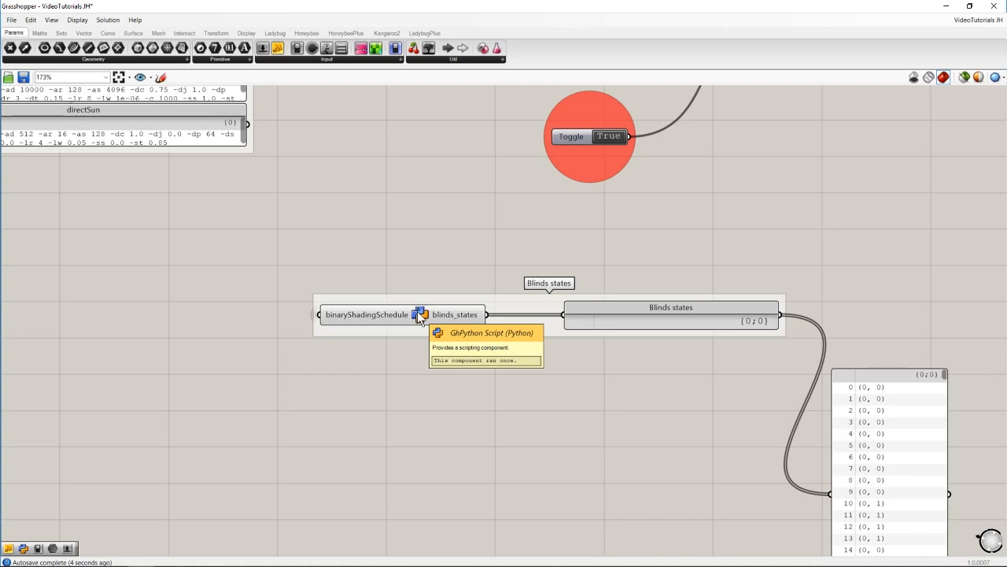
pyautogui.click(363, 314)
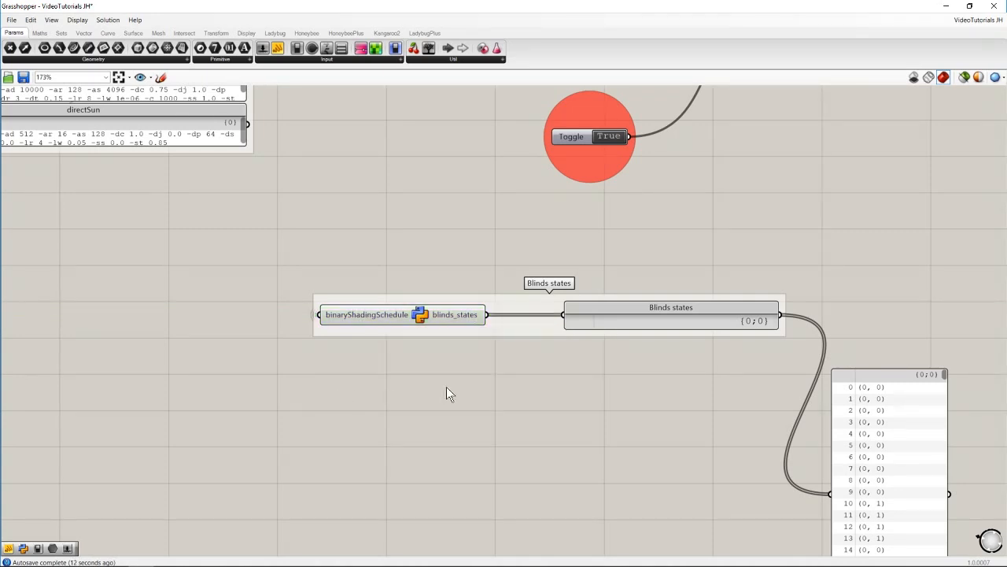
pyautogui.moveTo(520, 382); pyautogui.dragTo(423, 358, button='right')
pyautogui.moveTo(828, 434); pyautogui.dragTo(670, 416, button='right')
pyautogui.scroll(-2, 591, 396)
pyautogui.moveTo(591, 396); pyautogui.dragTo(526, 342, button='right')
pyautogui.moveTo(613, 274); pyautogui.dragTo(607, 296)
pyautogui.moveTo(614, 250); pyautogui.dragTo(550, 421, button='right')
pyautogui.click(313, 393)
# Examine the _occ_schedule_ input of the sDA component and the EN17037 daylight-hours group that feeds it
pyautogui.moveTo(776, 109); pyautogui.dragTo(648, 354, button='right')
pyautogui.moveTo(717, 293); pyautogui.dragTo(678, 343, button='right')
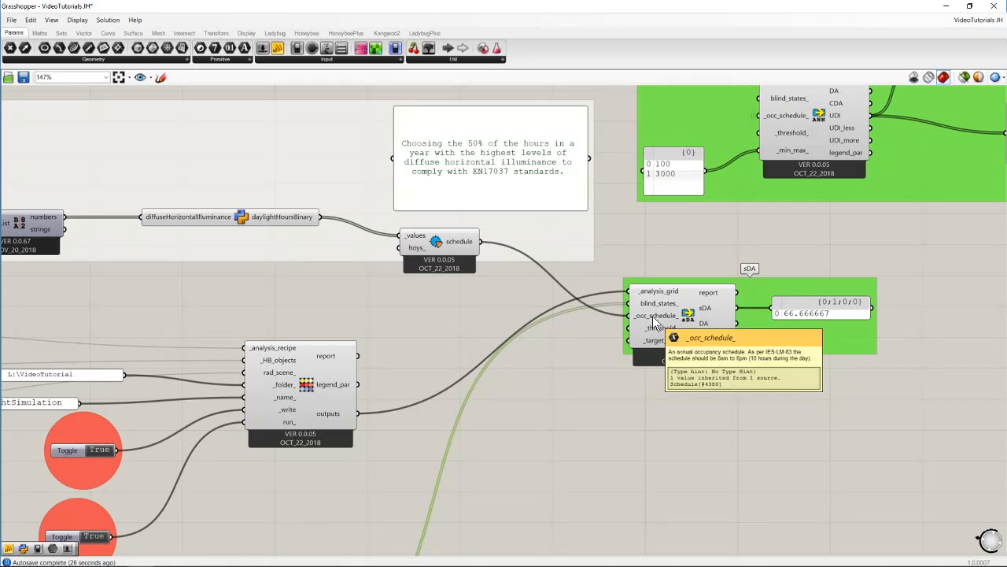
pyautogui.moveTo(591, 356); pyautogui.dragTo(708, 380, button='right')
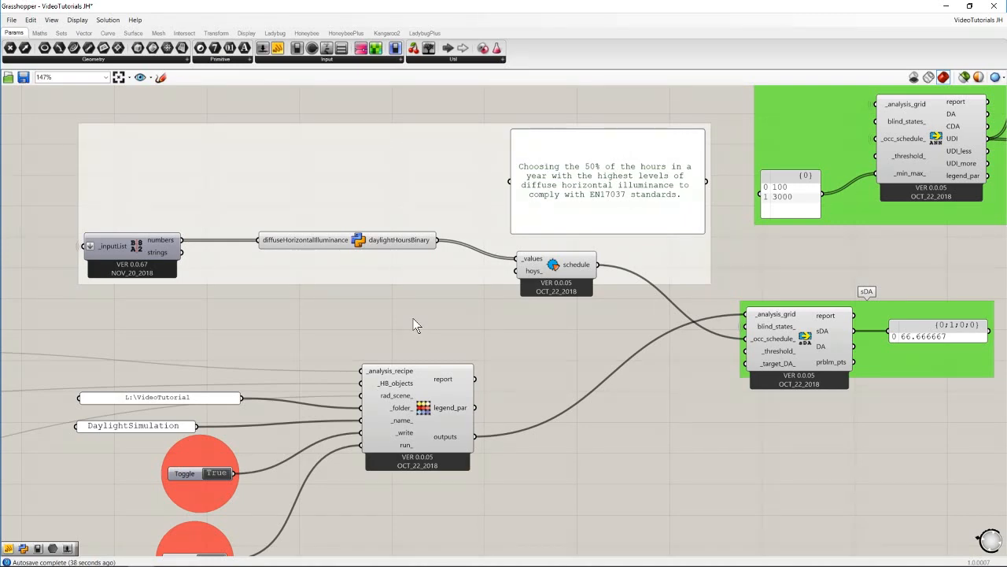
pyautogui.moveTo(413, 319); pyautogui.dragTo(445, 343, button='right')
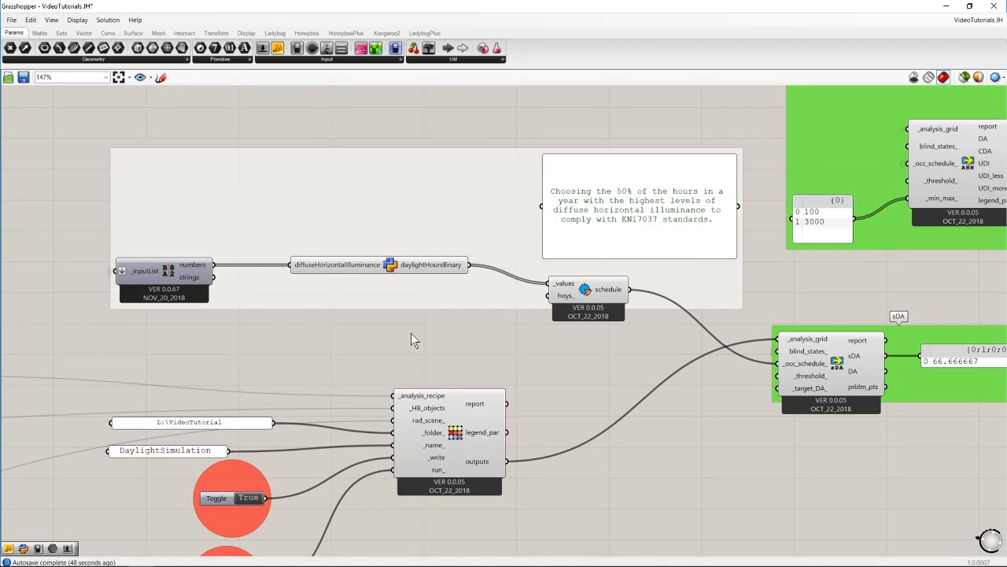
# Inspect the Ladybug Separate data component and the Python script that converts diffuse horizontal illuminance into binary daylight hours
pyautogui.click(167, 273)
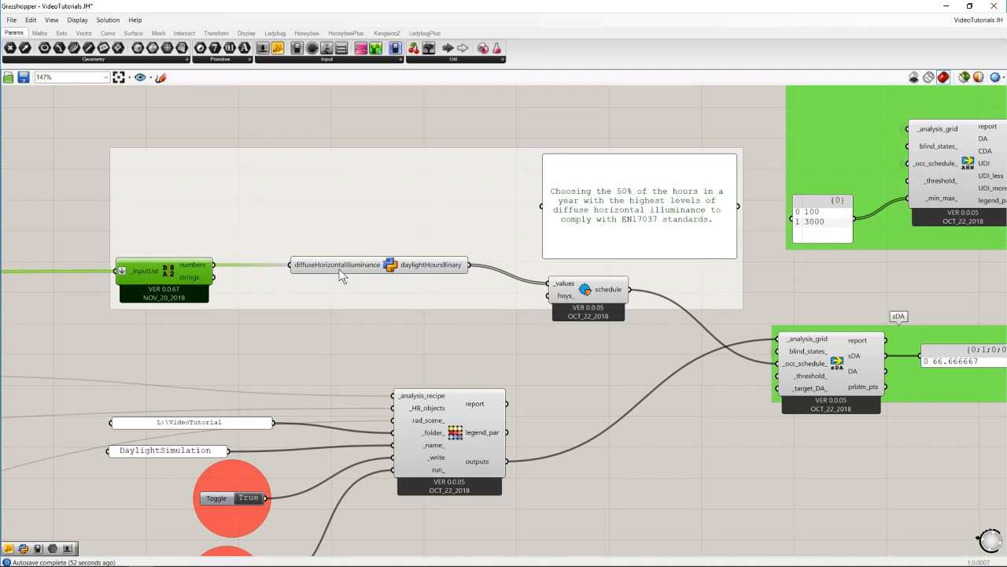
pyautogui.moveTo(340, 272)
pyautogui.moveTo(171, 272)
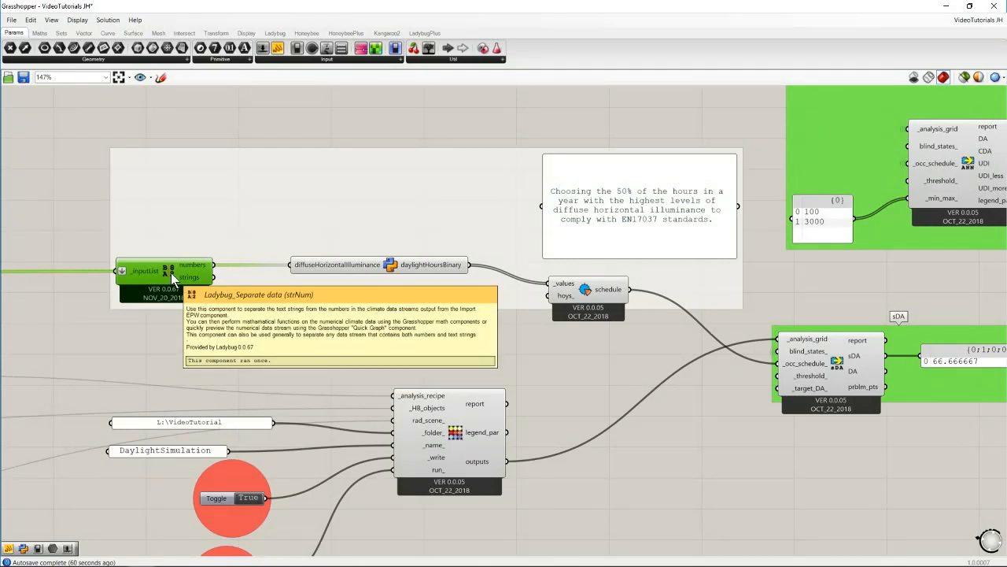
pyautogui.click(254, 351)
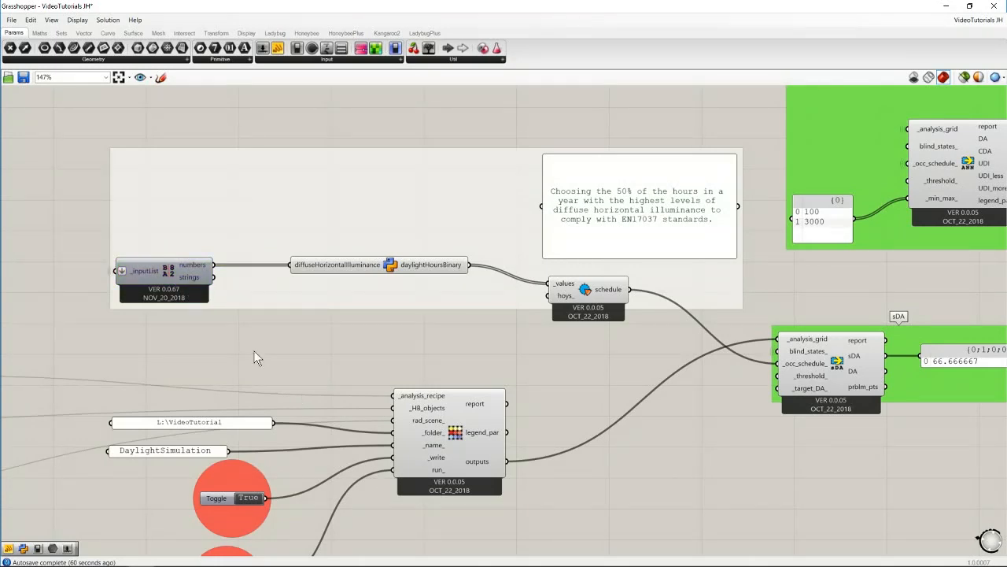
pyautogui.moveTo(418, 341); pyautogui.dragTo(393, 336, button='right')
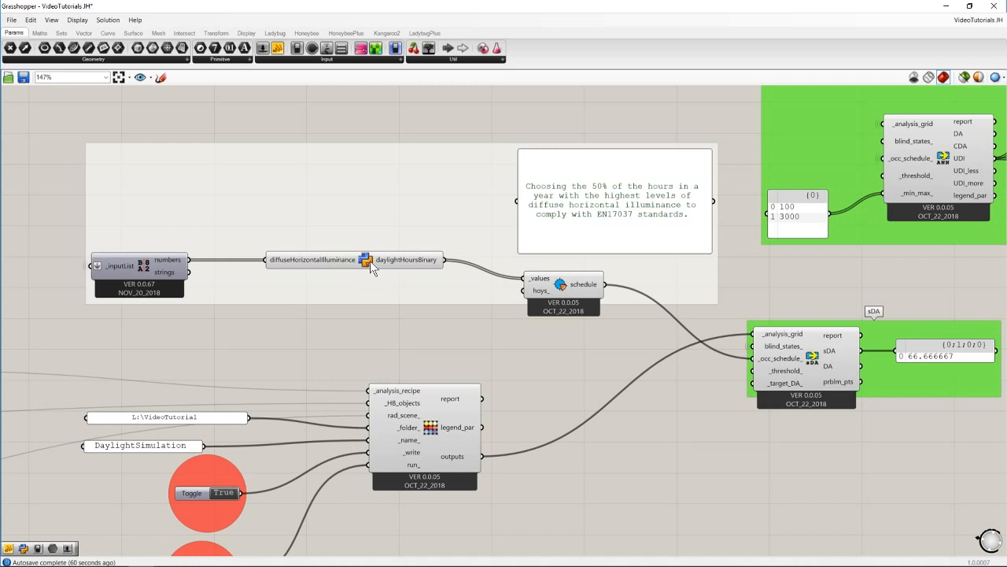
pyautogui.click(164, 265)
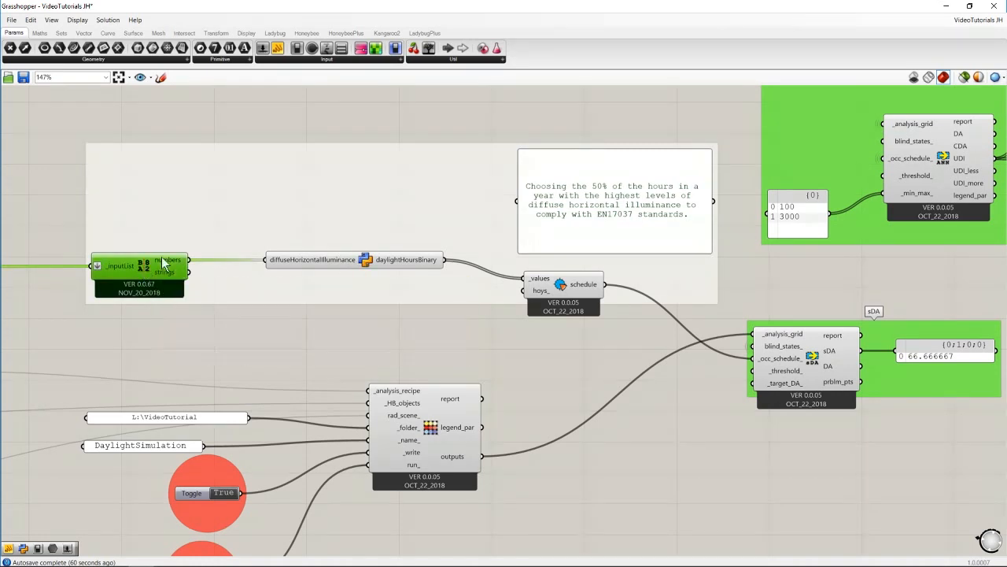
pyautogui.click(351, 266)
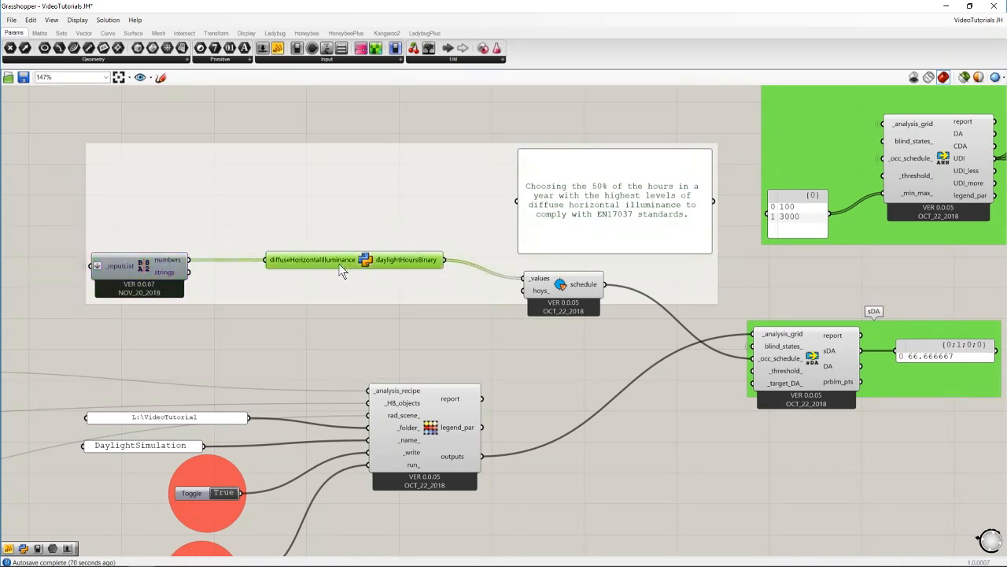
pyautogui.moveTo(545, 338); pyautogui.dragTo(451, 331, button='right')
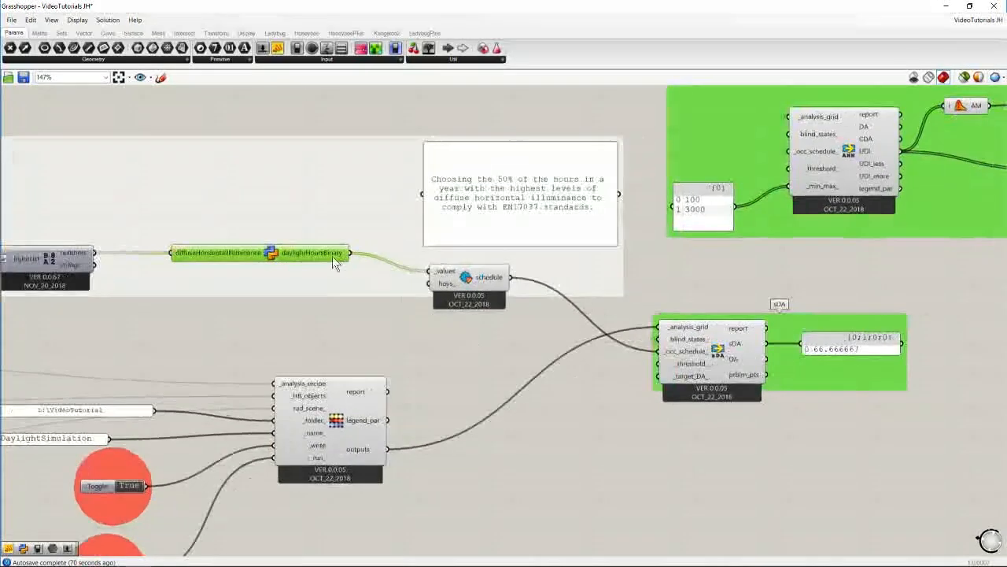
pyautogui.moveTo(324, 259)
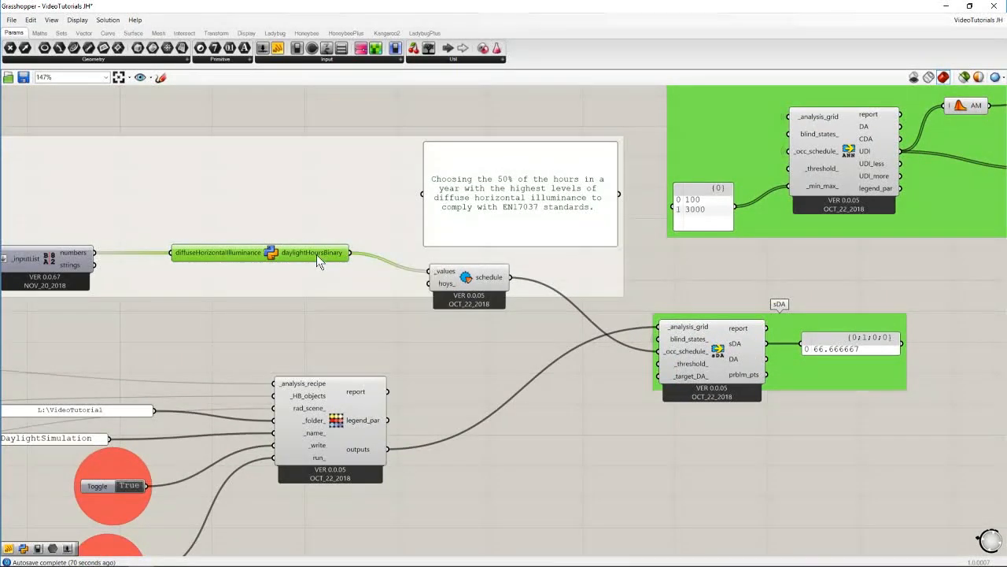
# Inspect the Occupancy Schedule component and trace its schedule output to the Spatial Daylight Autonomy component
pyautogui.click(469, 350)
pyautogui.moveTo(469, 350); pyautogui.dragTo(330, 317, button='right')
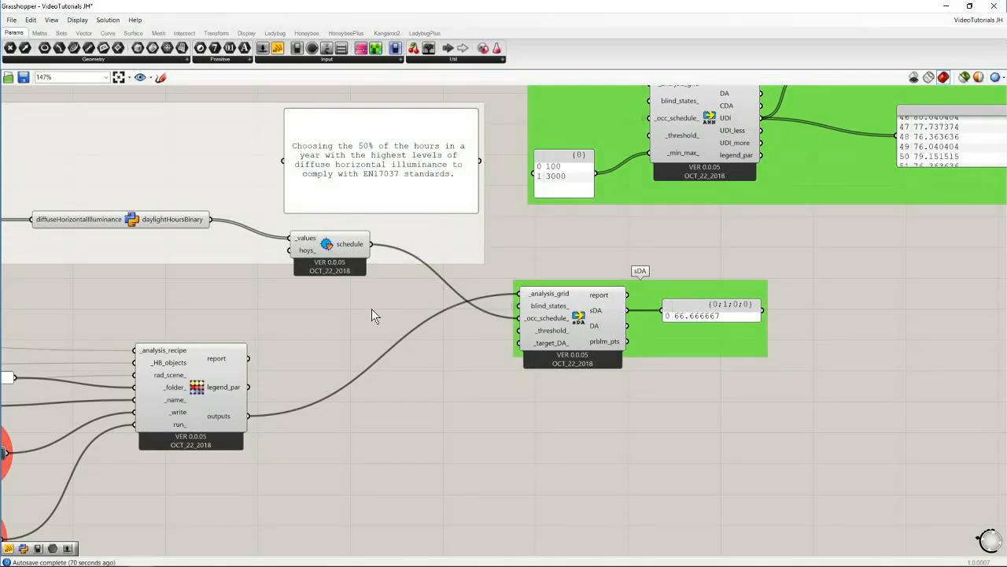
pyautogui.moveTo(331, 248)
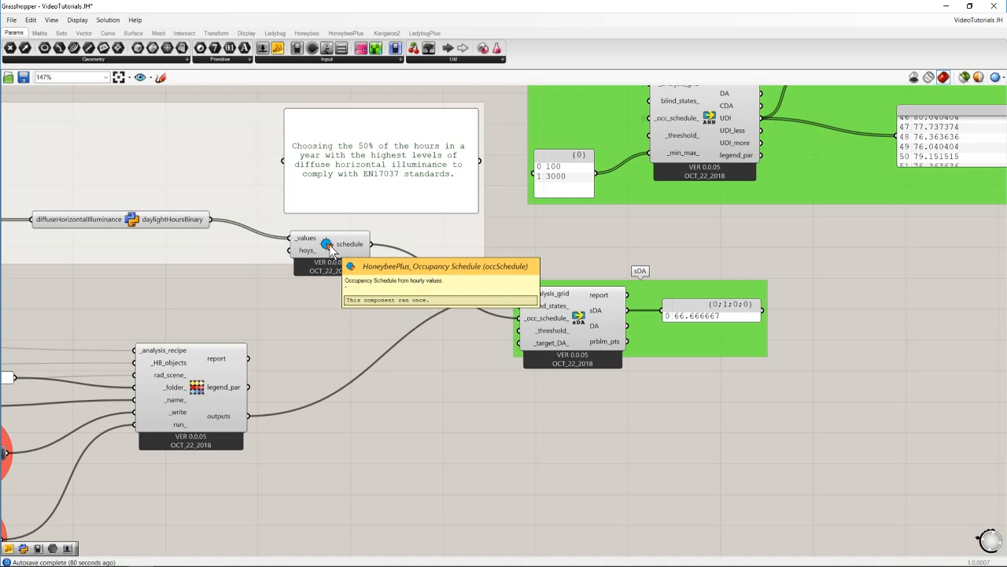
pyautogui.moveTo(621, 358); pyautogui.dragTo(540, 386, button='right')
pyautogui.click(492, 335)
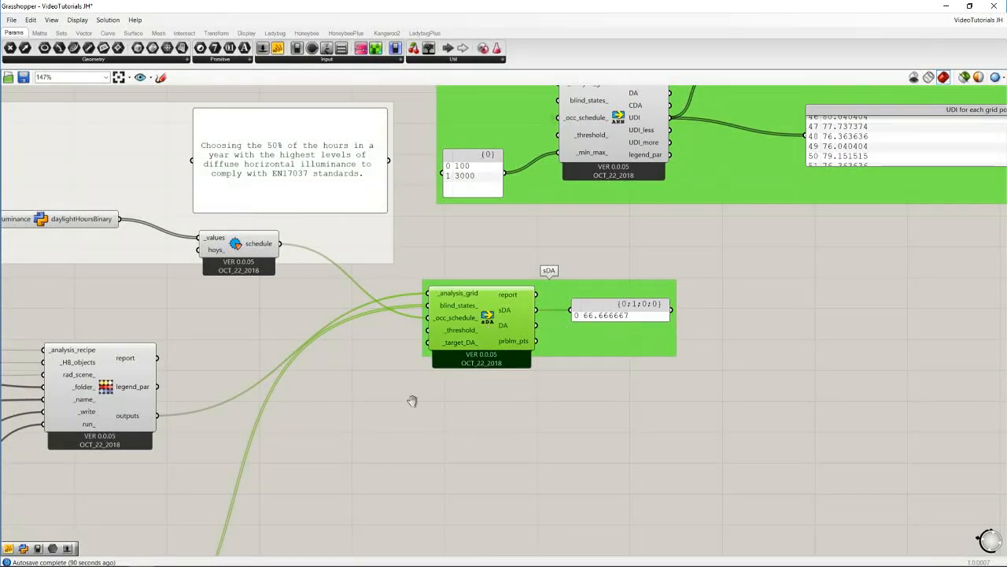
# Connect the Blinds states panel to the blind_states_ input of the annual analysis component in the UDI group
pyautogui.moveTo(409, 415); pyautogui.dragTo(444, 391, button='right')
pyautogui.scroll(-3, 446, 398)
pyautogui.moveTo(484, 362); pyautogui.dragTo(435, 369, button='right')
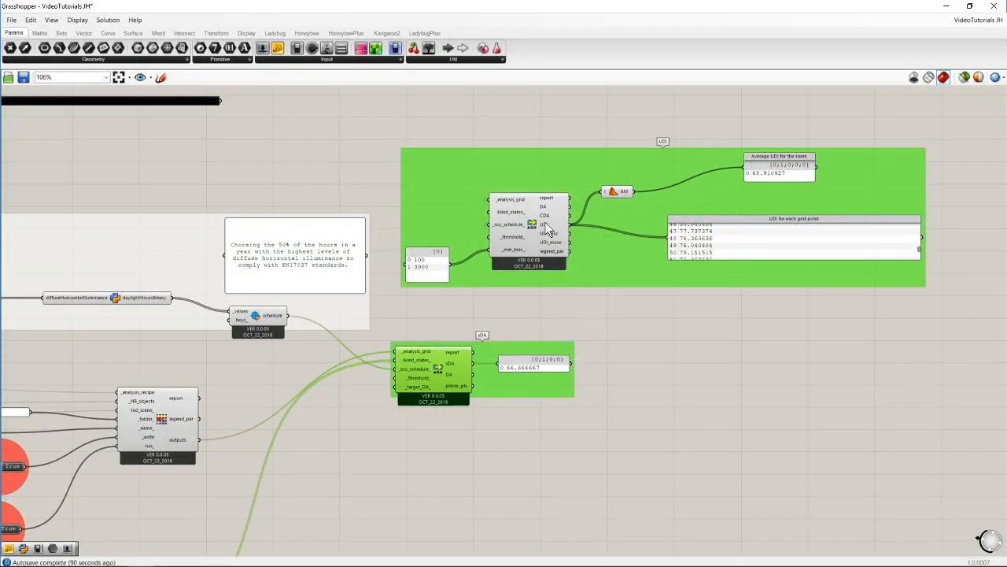
pyautogui.click(532, 240)
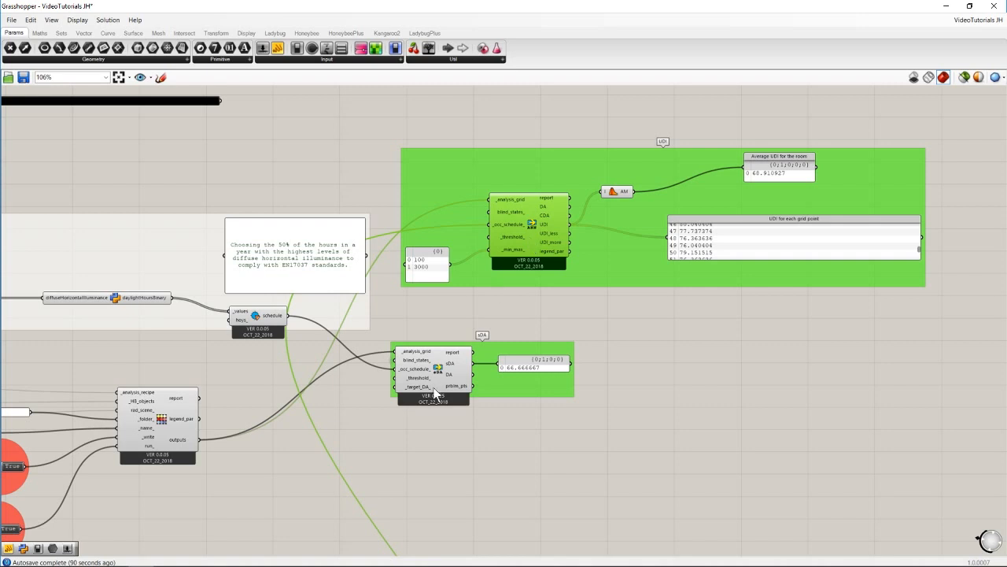
pyautogui.scroll(-3, 354, 380)
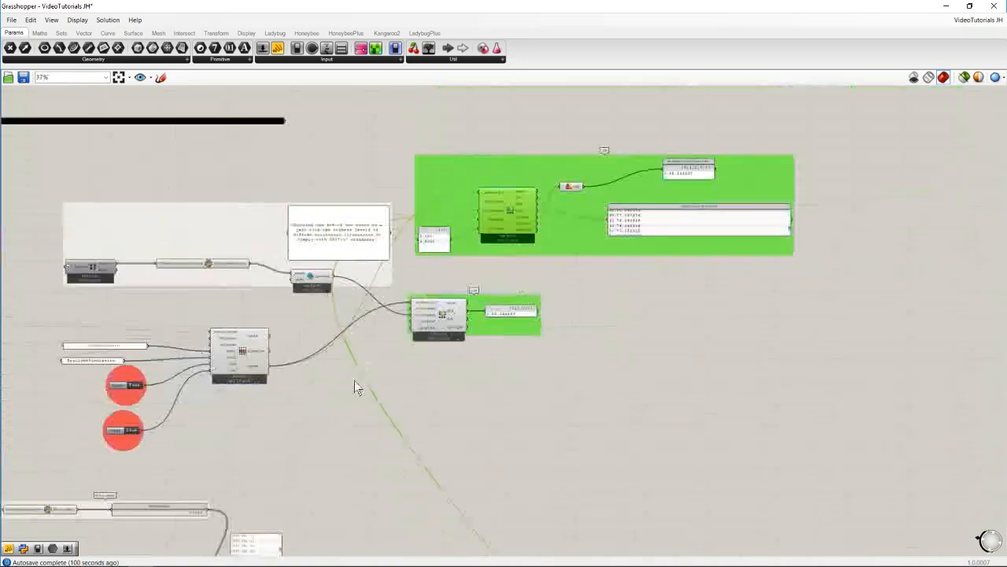
pyautogui.click(486, 211)
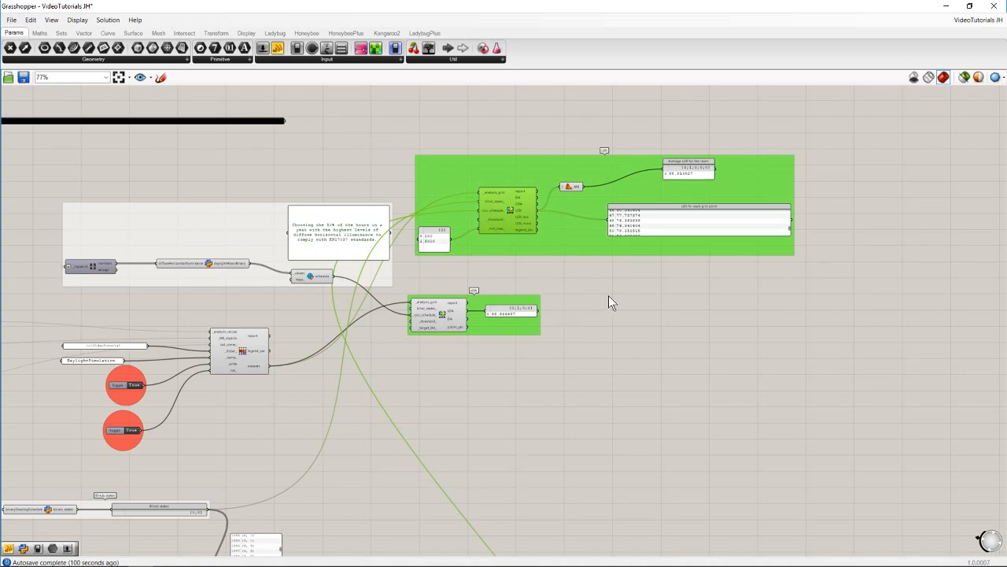
pyautogui.moveTo(596, 283); pyautogui.dragTo(640, 281, button='right')
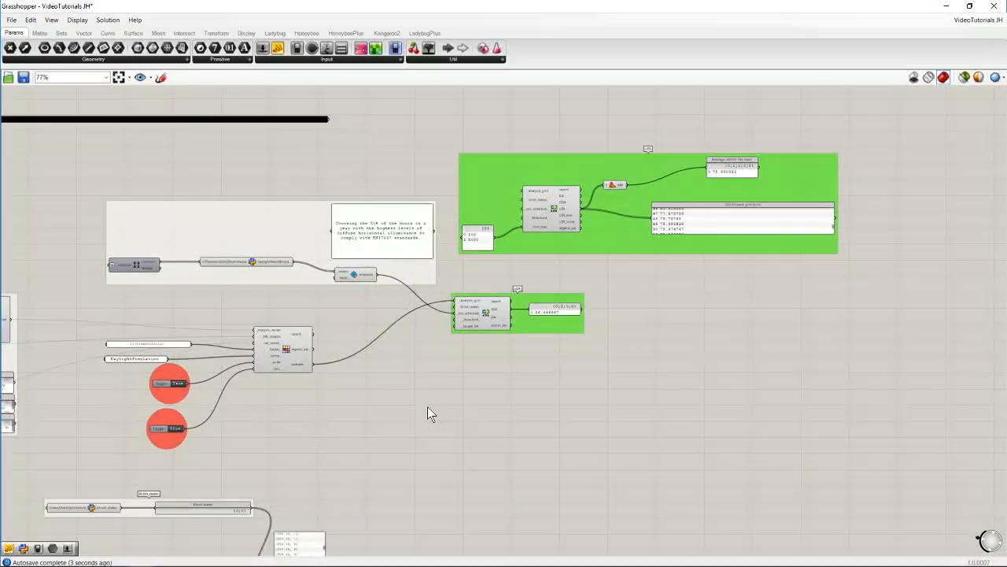
# View the whole script layout, with the shared assumptions, Radiance and EnergyPlus sections
pyautogui.scroll(-8, 528, 407)
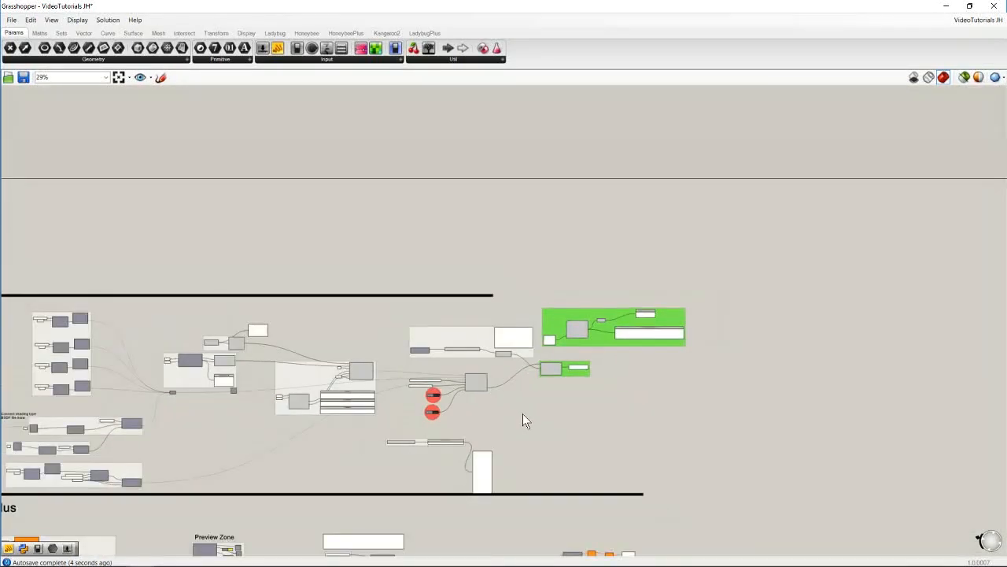
pyautogui.moveTo(379, 446); pyautogui.dragTo(575, 273, button='right')
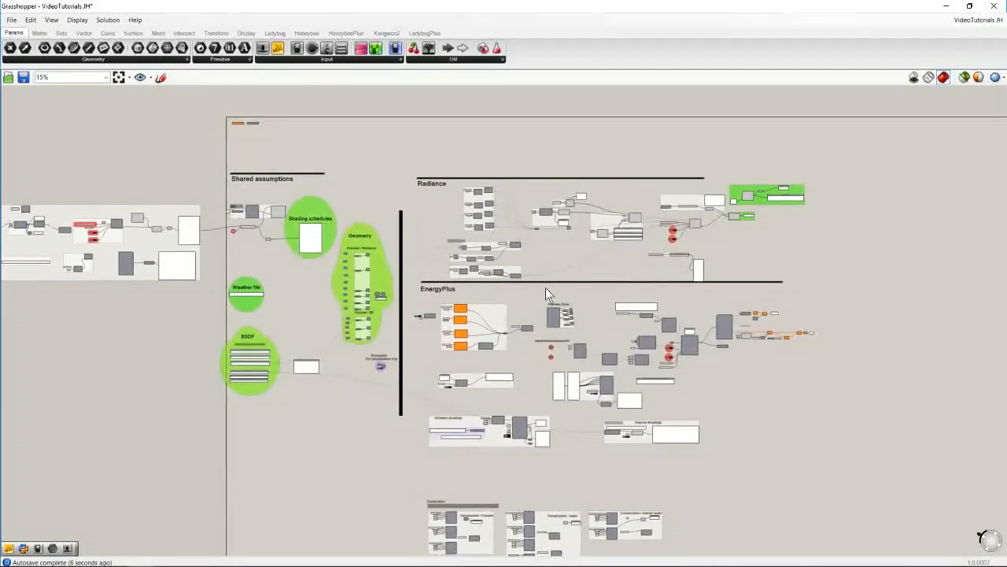
pyautogui.scroll(-1, 535, 292)
pyautogui.moveTo(455, 403); pyautogui.dragTo(462, 381, button='right')
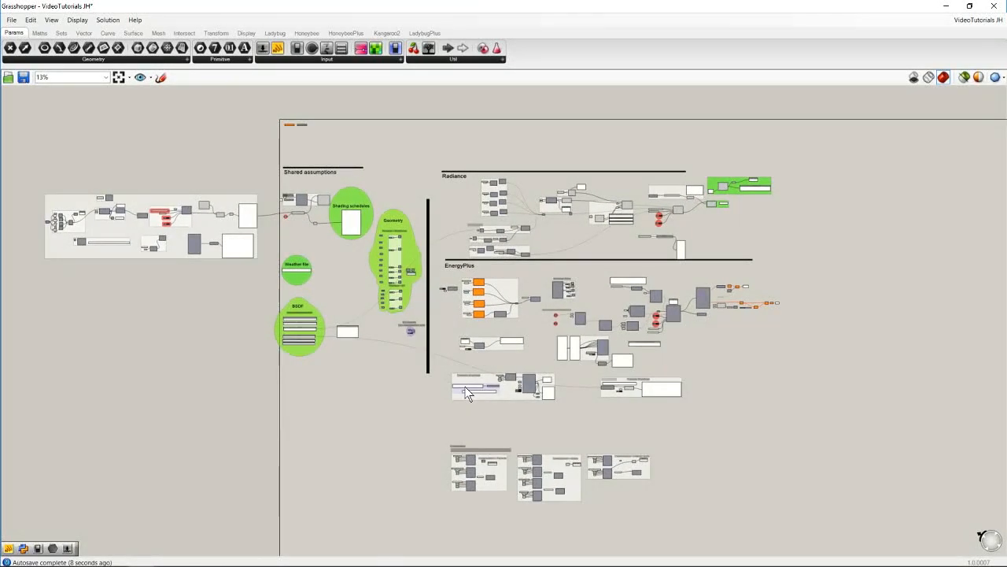